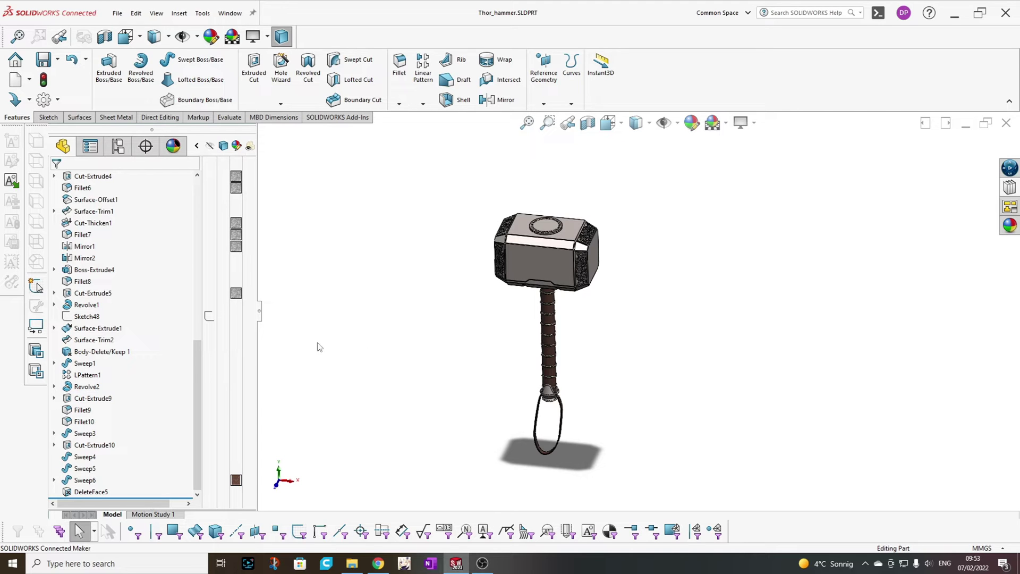
Show the Blueprint reference picture behind the hammer model.
left_click_drag(196, 362, 194, 197)
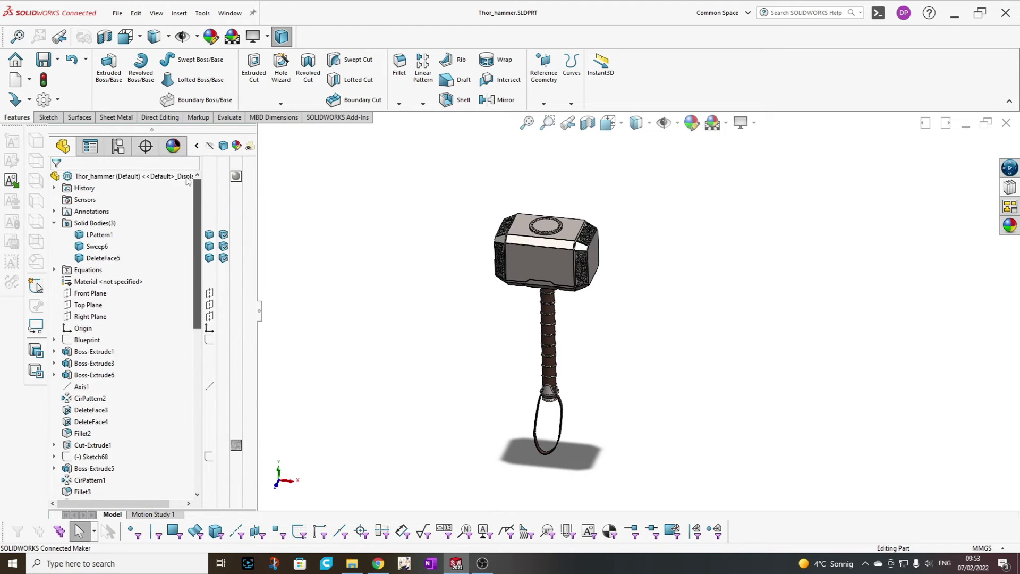
left_click(79, 340)
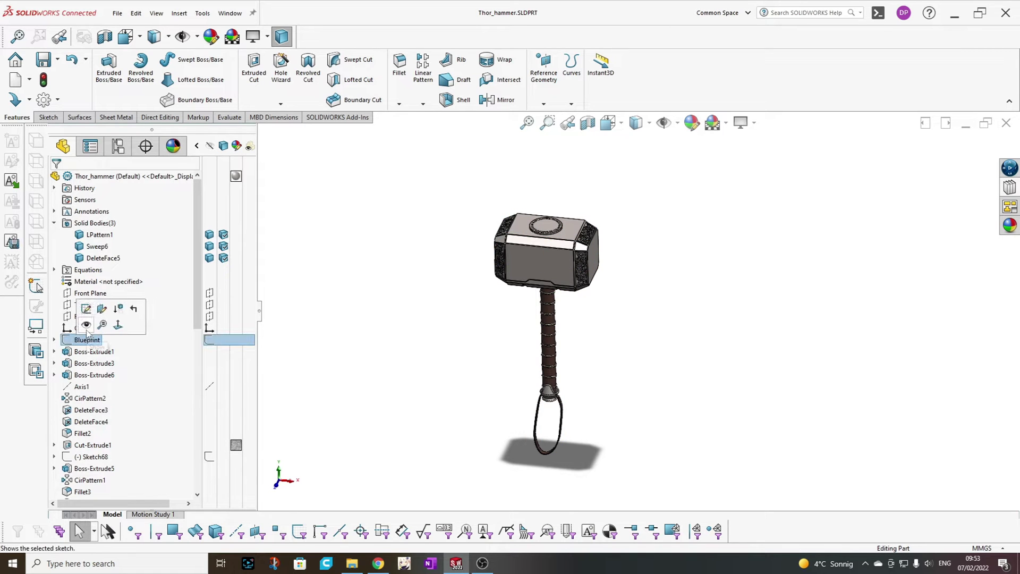
left_click(88, 329)
scroll(654, 263, "down", 2)
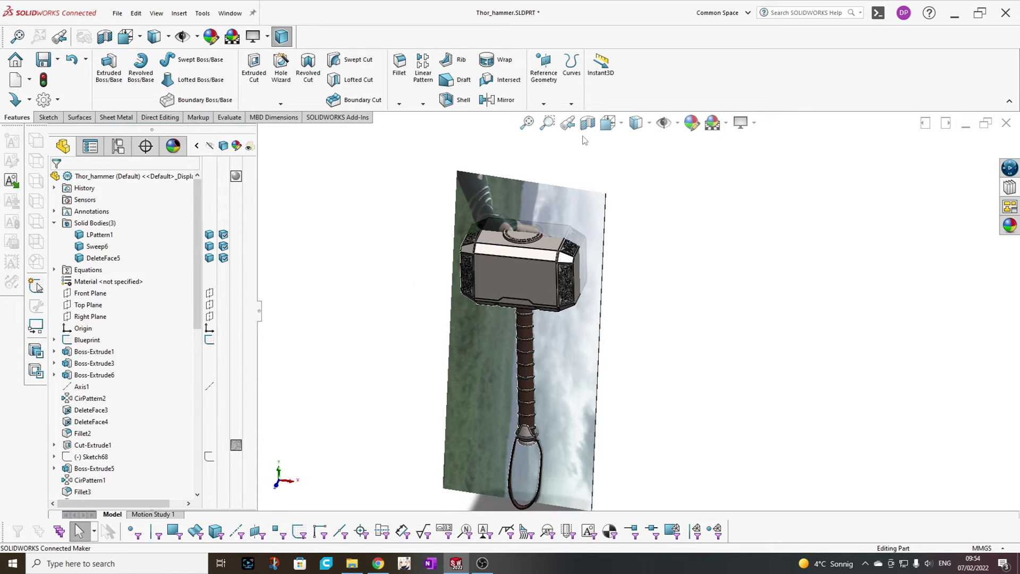
Switch to the Front view and make the LPattern1 hammer head body see-through.
left_click(608, 122)
left_click(629, 166)
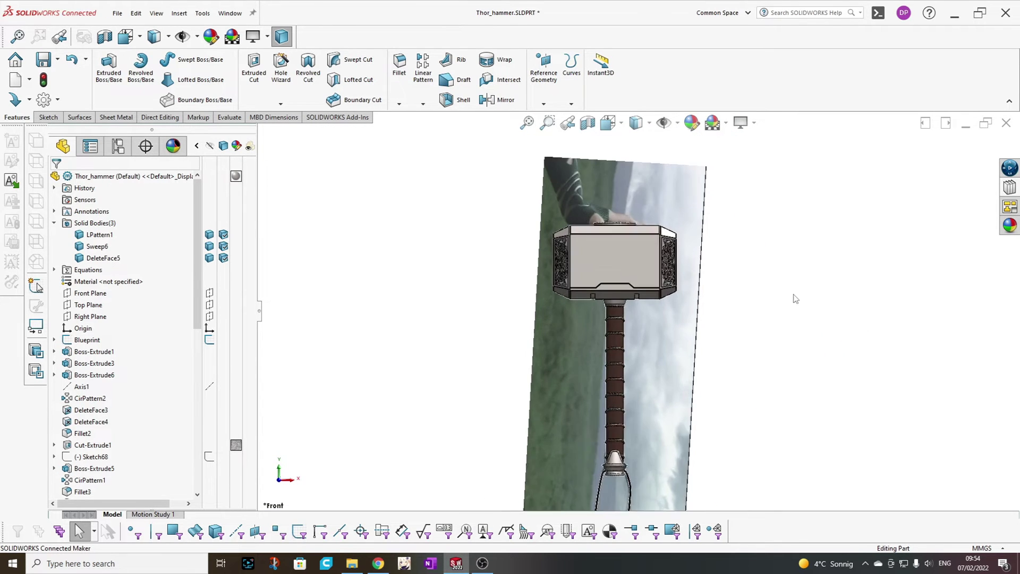
left_click(237, 236)
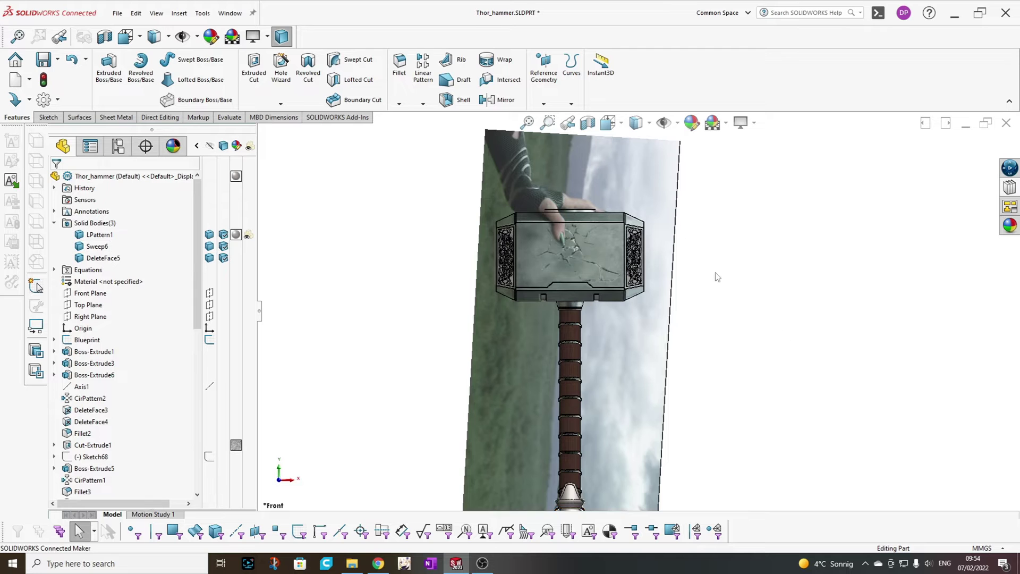
Open the display style options, zoom in on the head and tilt the view slightly.
left_click(649, 123)
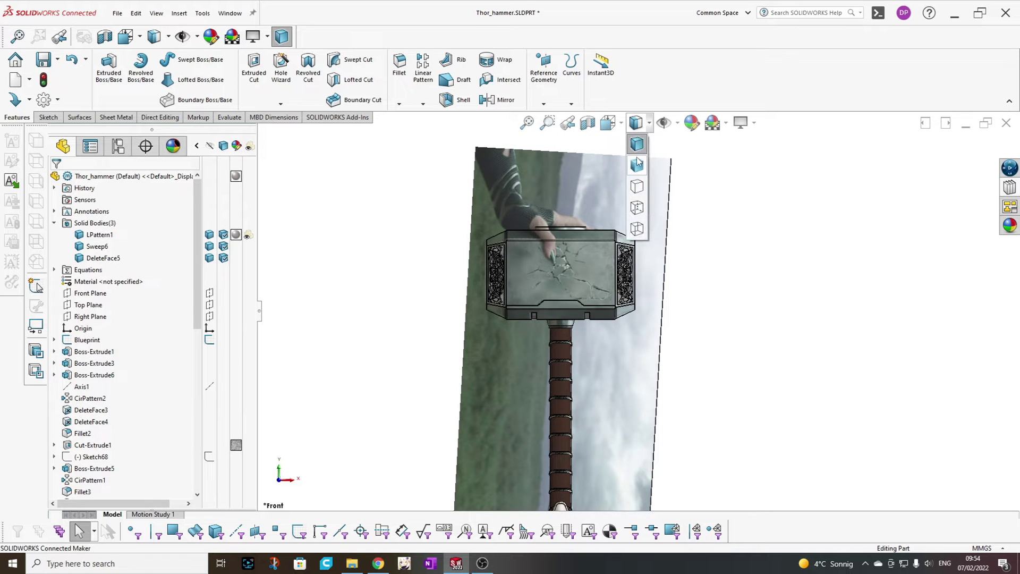
scroll(594, 301, "down", 5)
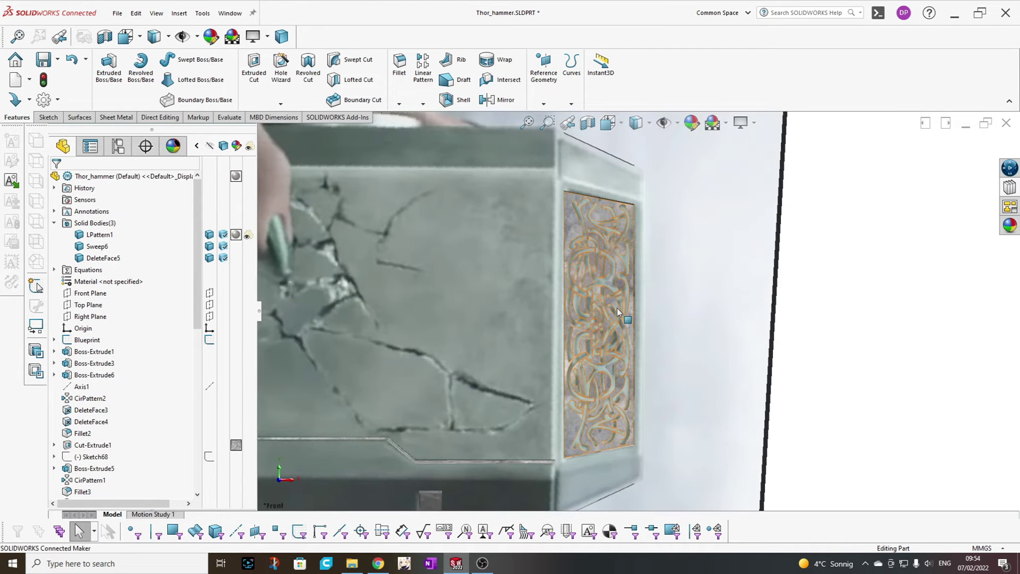
scroll(657, 420, "down", 2)
scroll(621, 443, "up", 6)
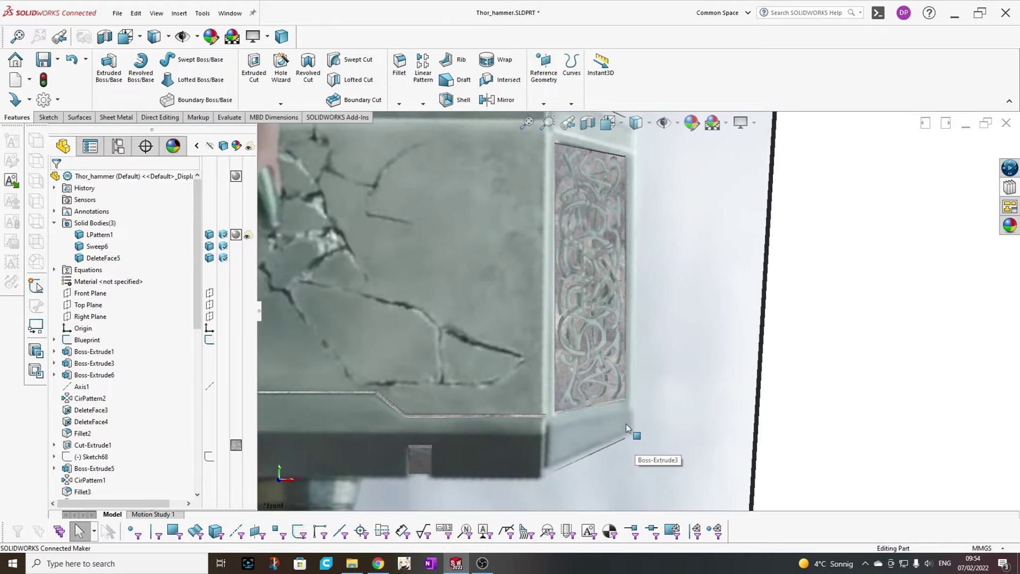
scroll(645, 327, "down", 2)
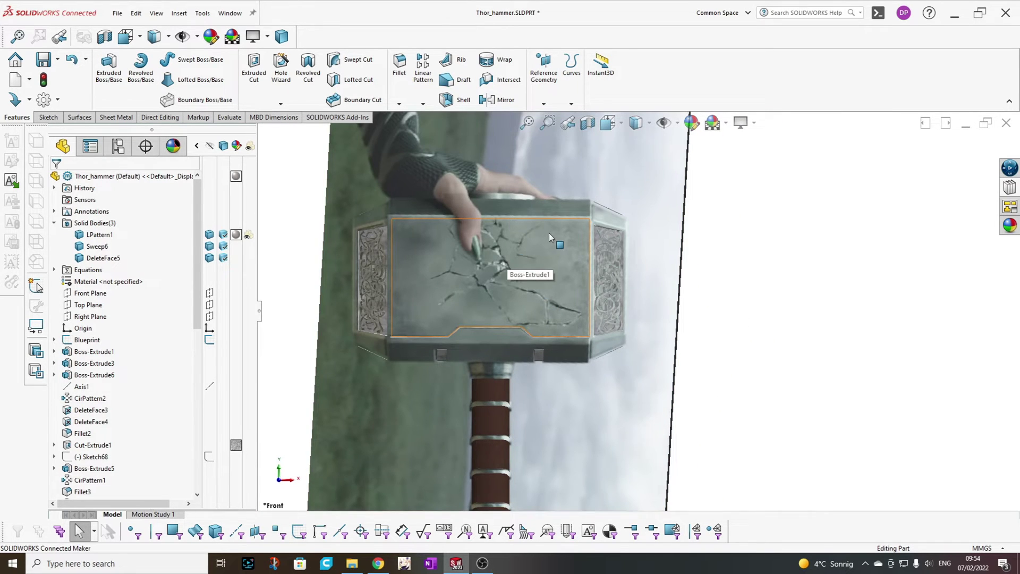
middle_click_drag(559, 144, 513, 250)
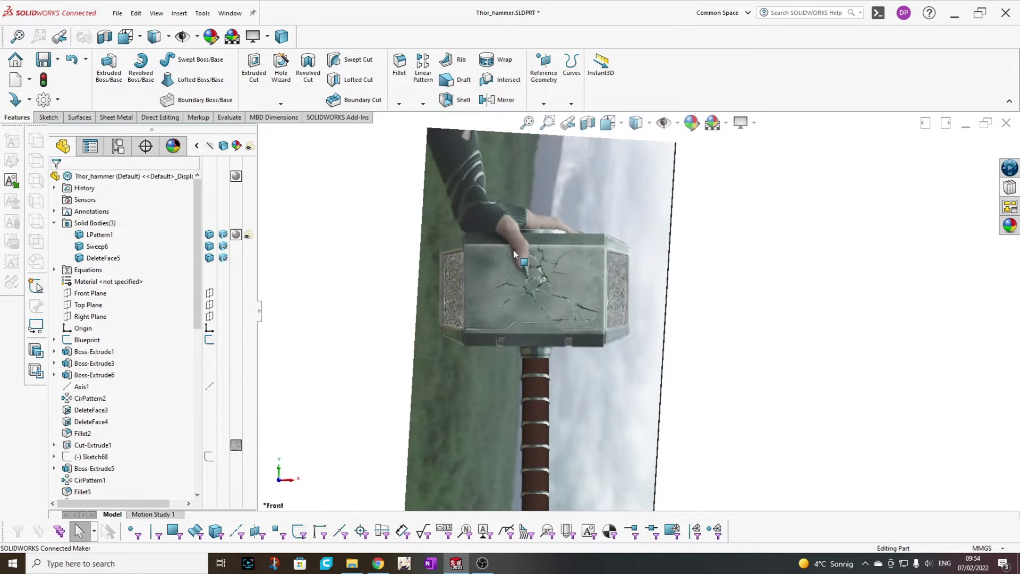
Cut the hammer with a Right Plane section view and zoom to compare with the blueprint.
left_click(588, 123)
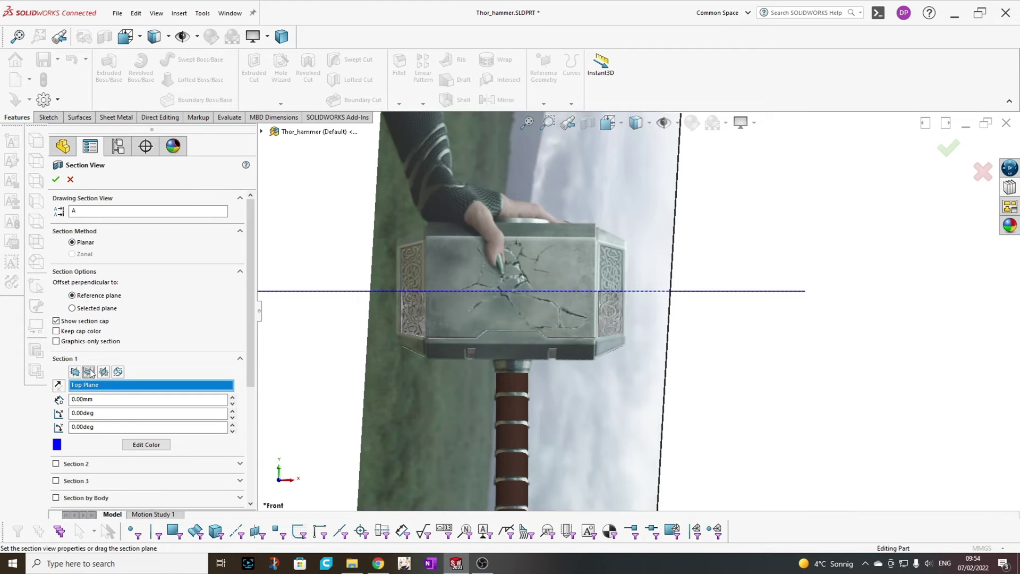
left_click(104, 371)
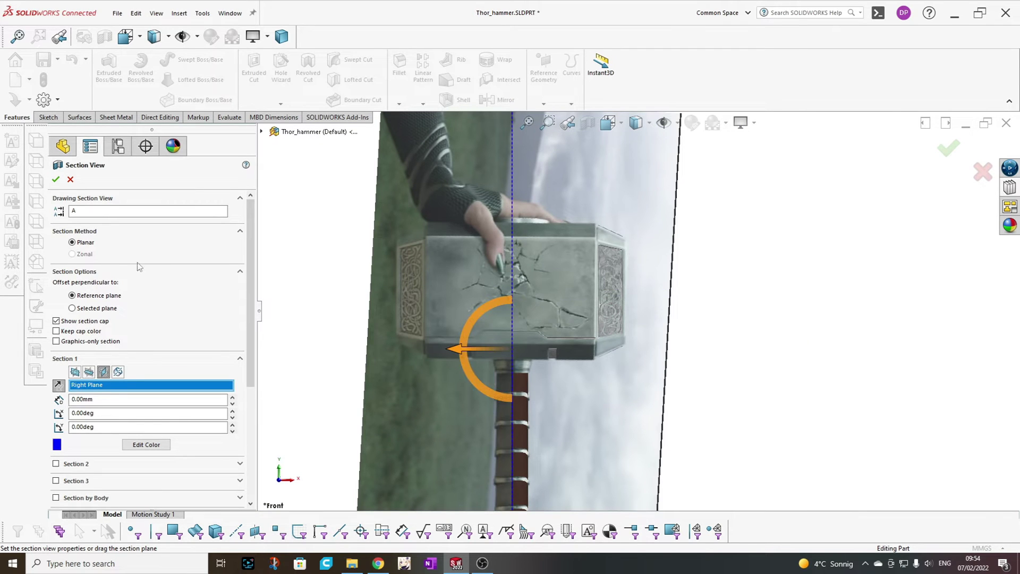
left_click(55, 179)
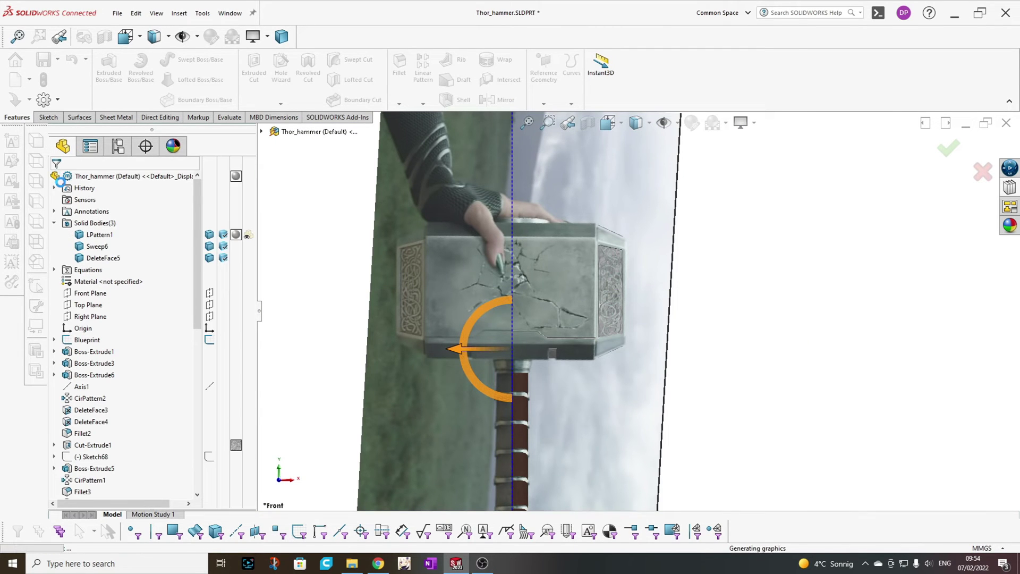
scroll(630, 304, "down", 5)
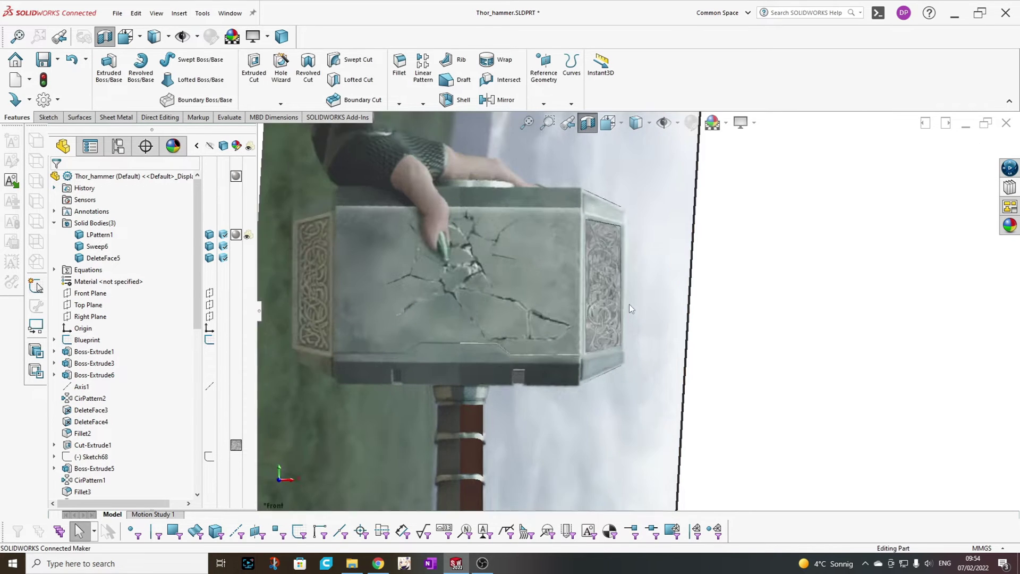
scroll(555, 325, "up", 2)
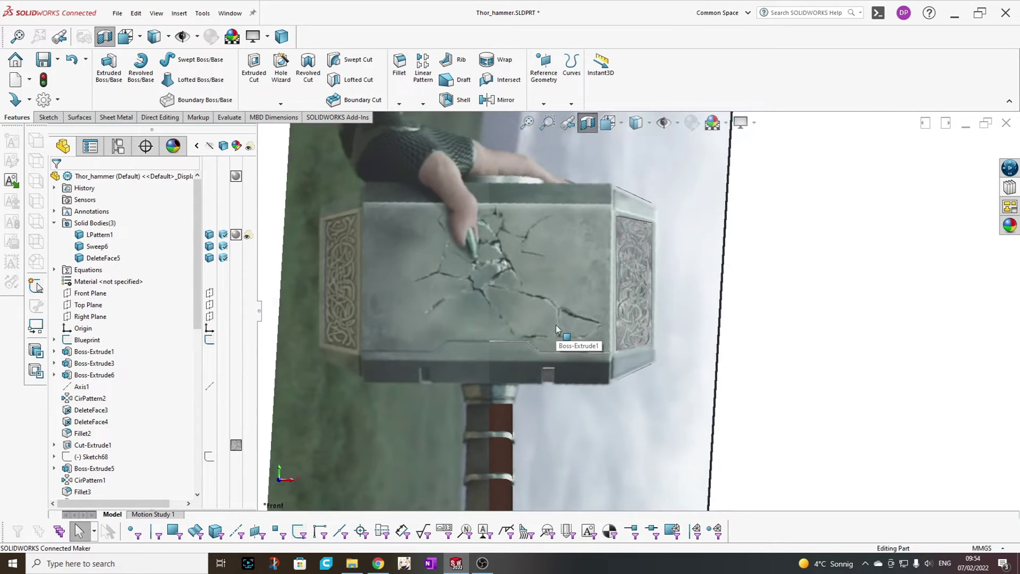
scroll(630, 282, "down", 1)
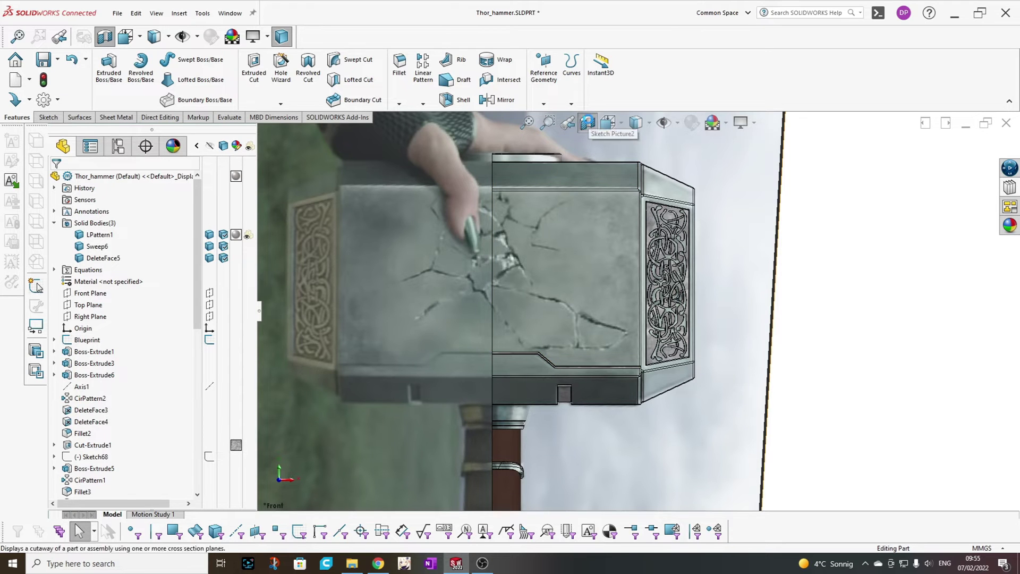
Turn the section view off and restore the hammer head's normal opaque appearance.
left_click(588, 122)
scroll(431, 282, "up", 3)
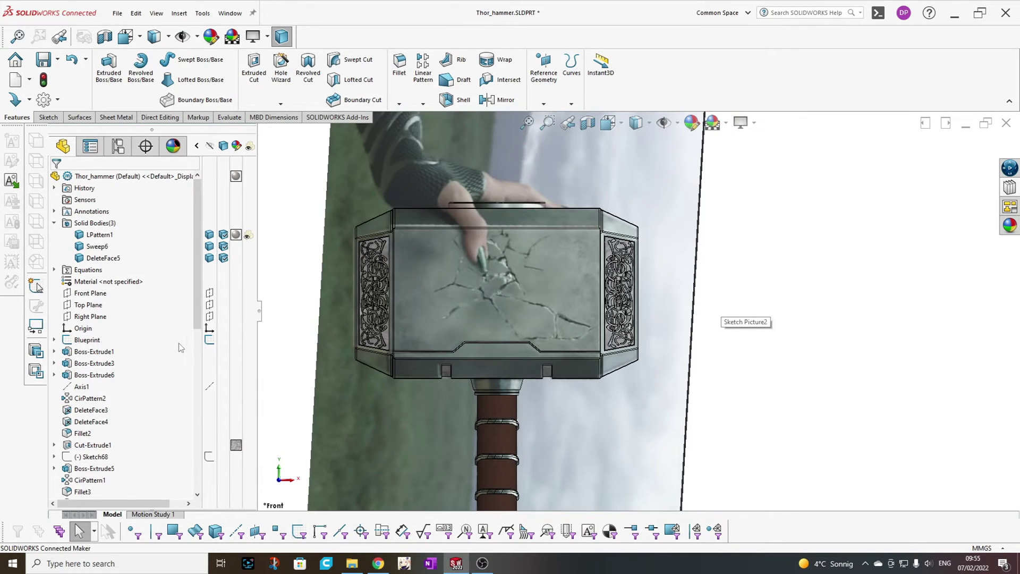
scroll(431, 284, "up", 1)
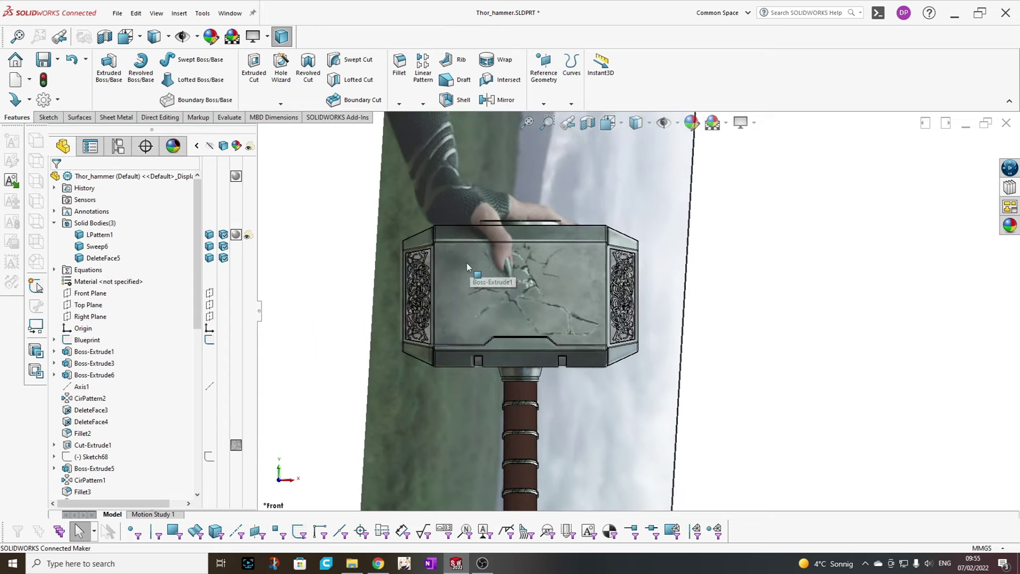
left_click(248, 235)
left_click(297, 365)
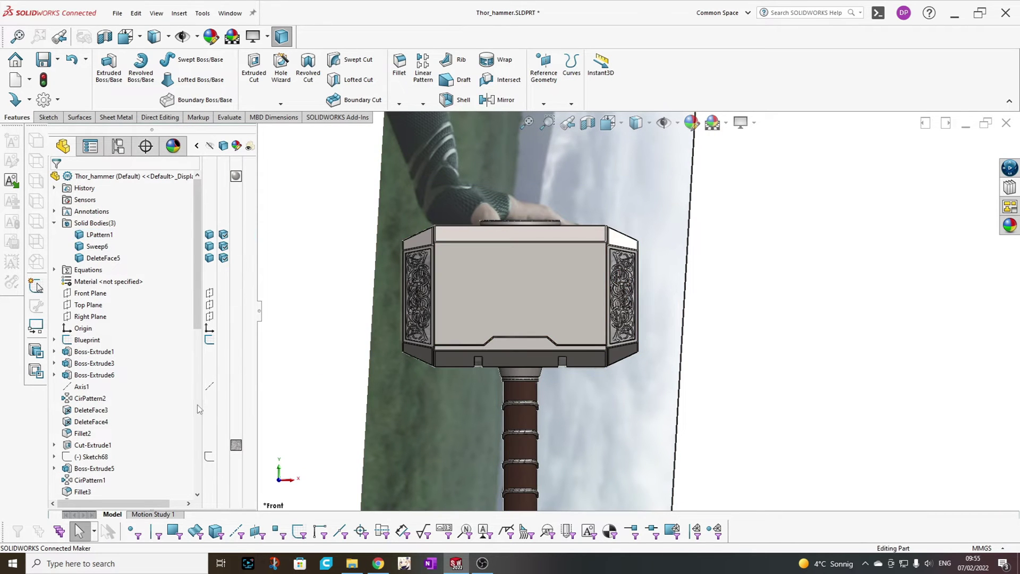
scroll(157, 409, "down", 5)
scroll(157, 409, "down", 5)
Drag the rollback bar up to just below Sketch68 and orbit to inspect the corner panel.
left_click_drag(91, 176, 127, 264)
middle_click_drag(655, 263, 642, 272)
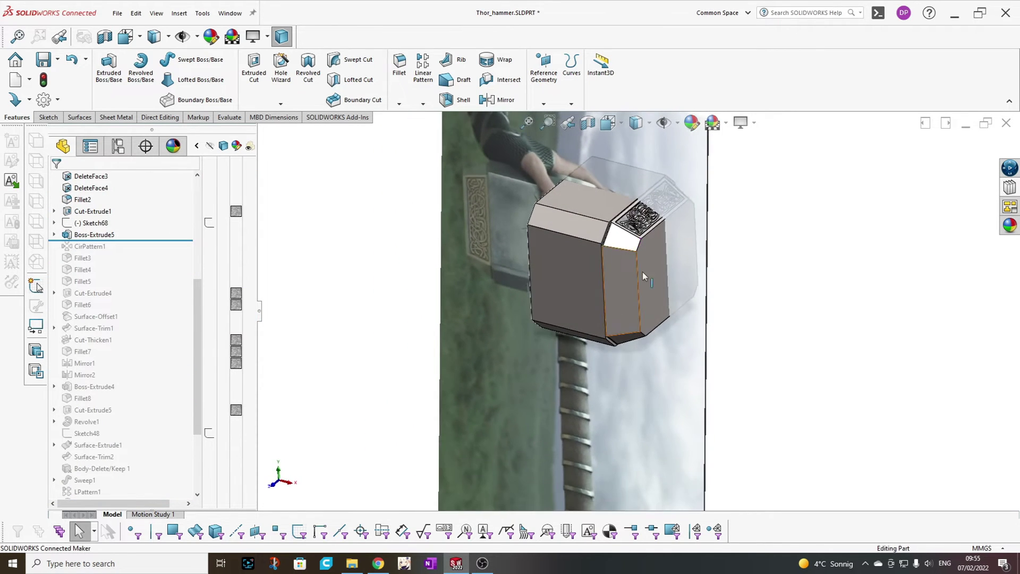
scroll(668, 216, "down", 3)
scroll(668, 216, "up", 2)
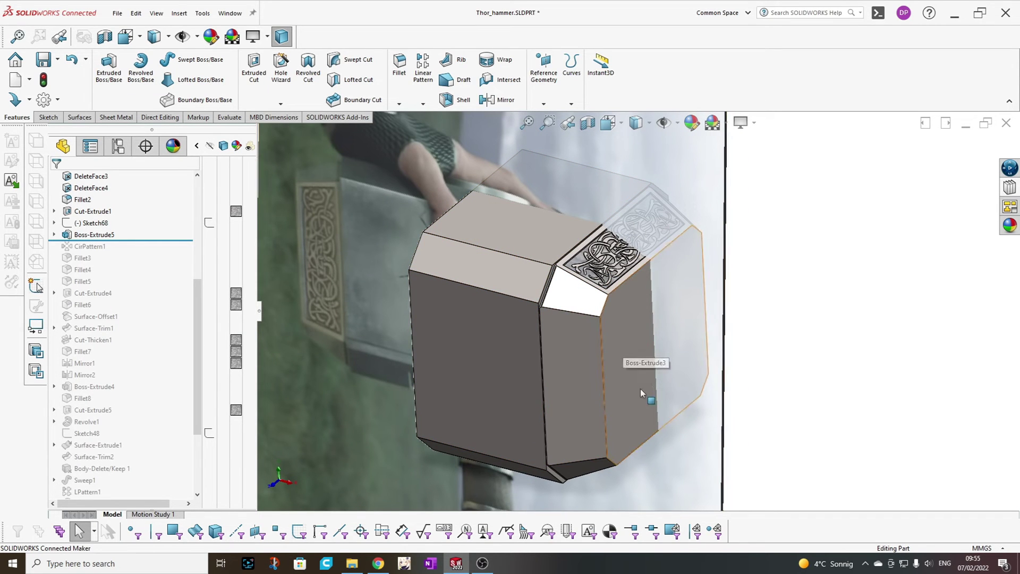
scroll(626, 279, "down", 1)
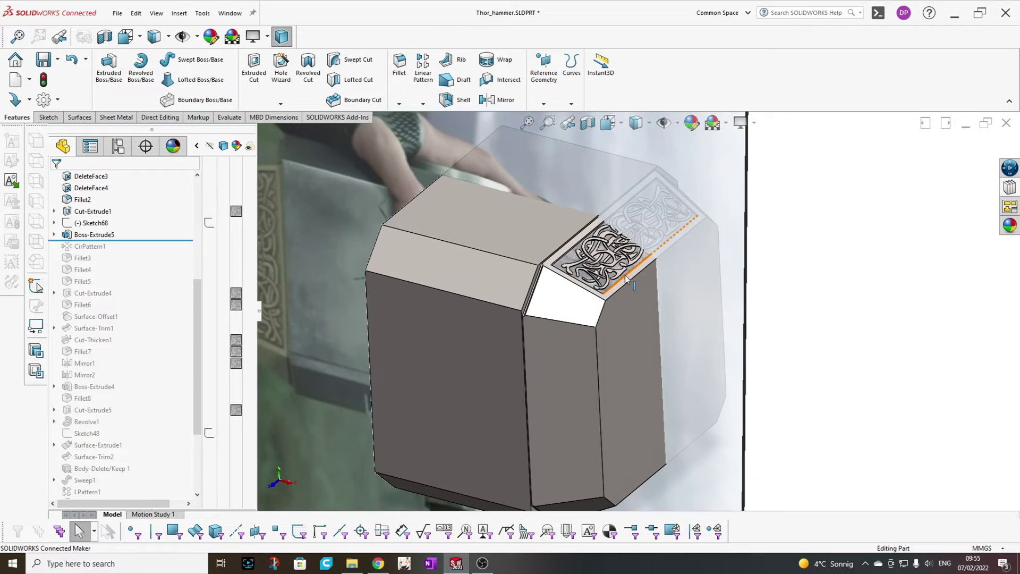
middle_click_drag(626, 280, 658, 334)
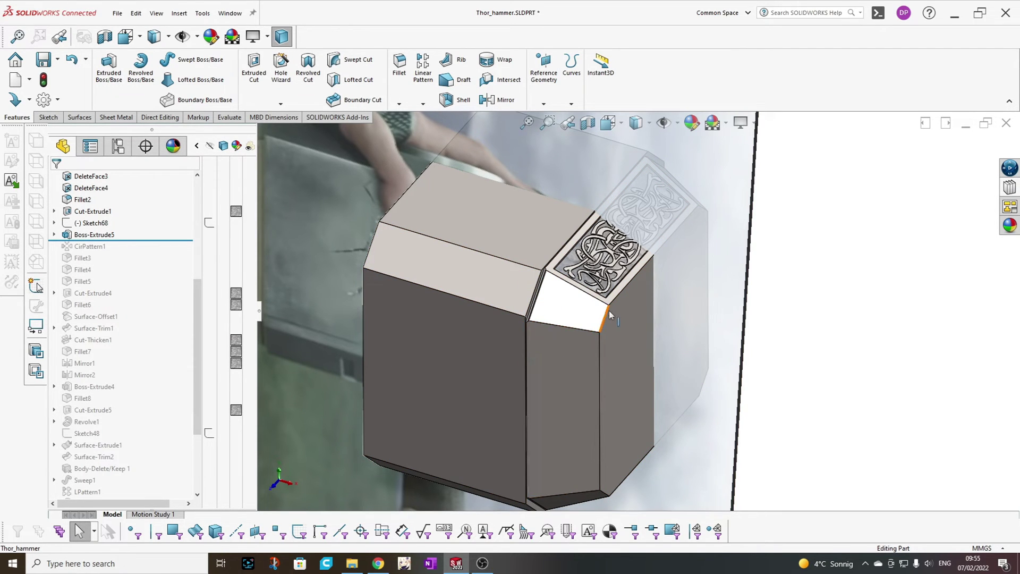
scroll(205, 251, "up", 2)
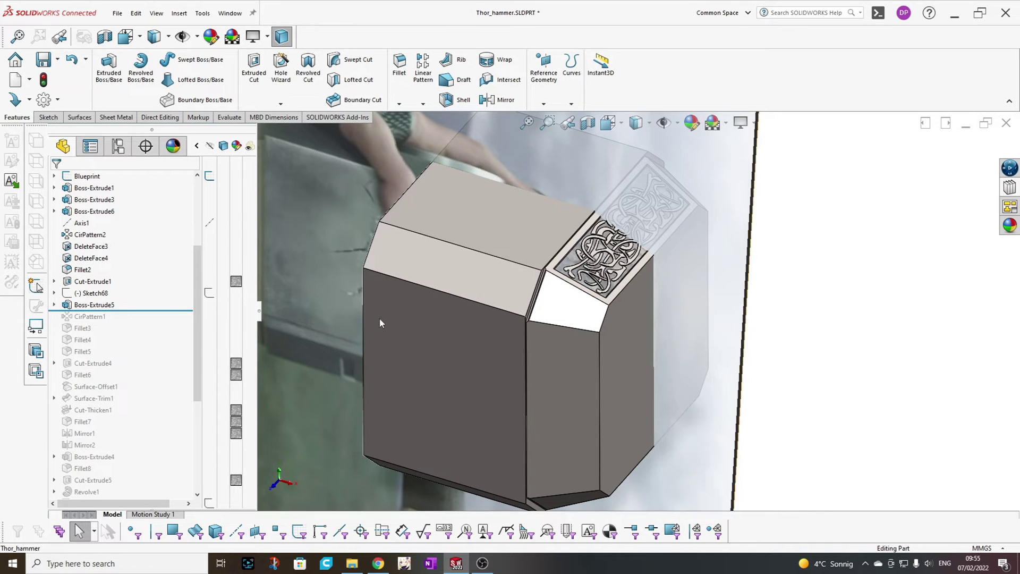
middle_click_drag(699, 290, 652, 301)
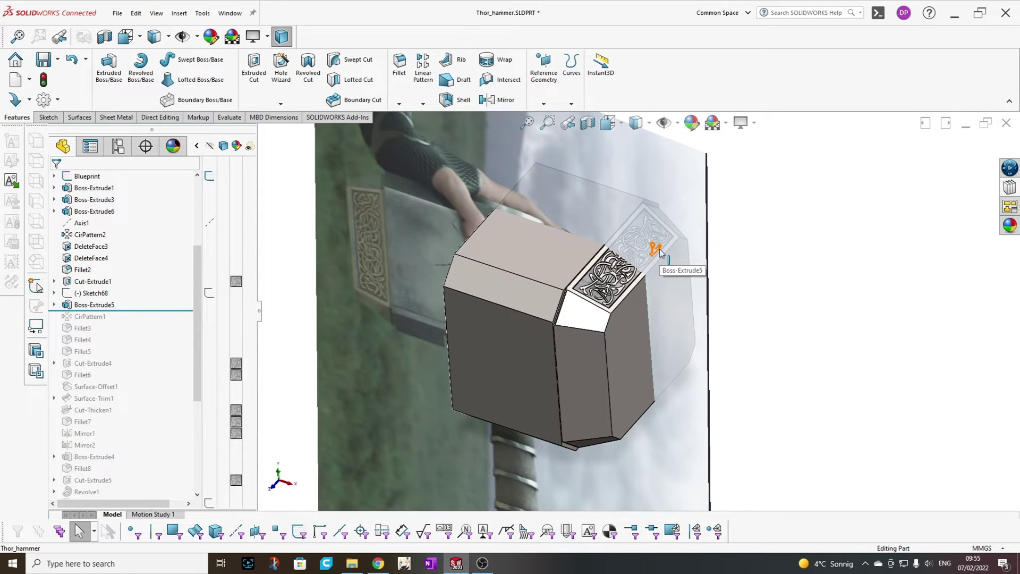
scroll(680, 276, "down", 2)
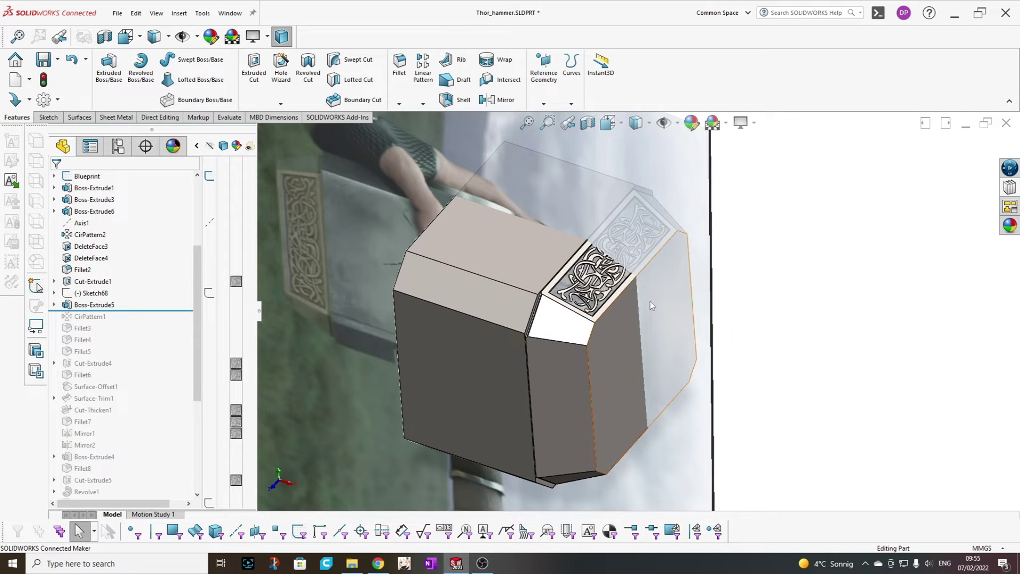
Start a new sketch on the recessed side panel face.
left_click_drag(143, 310, 148, 299)
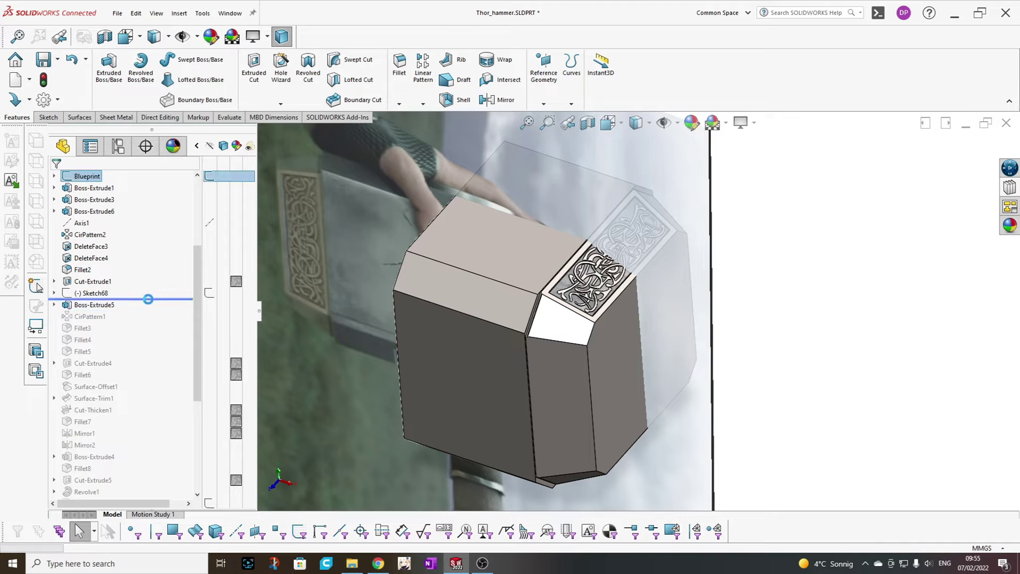
left_click(598, 277)
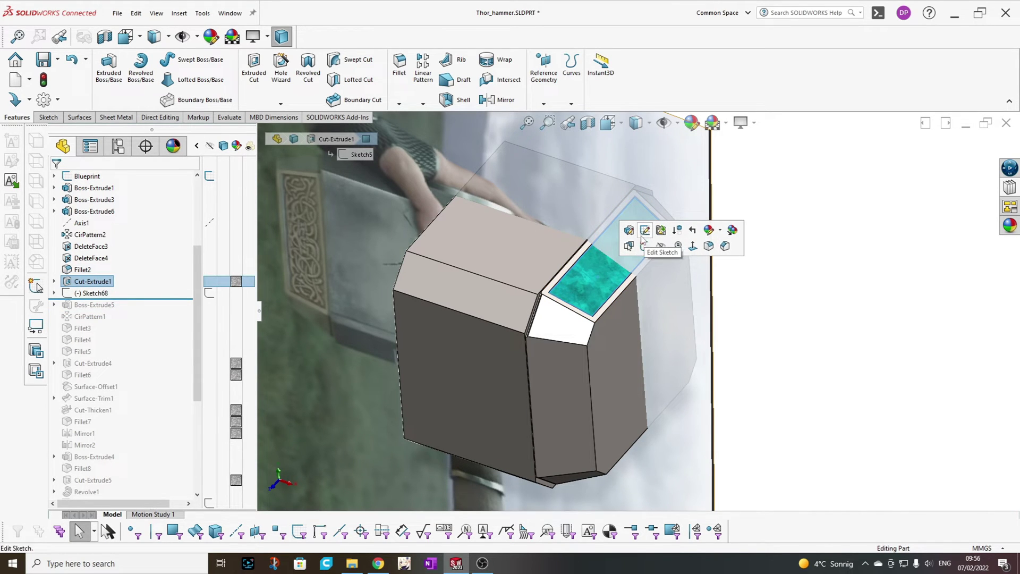
left_click(591, 275)
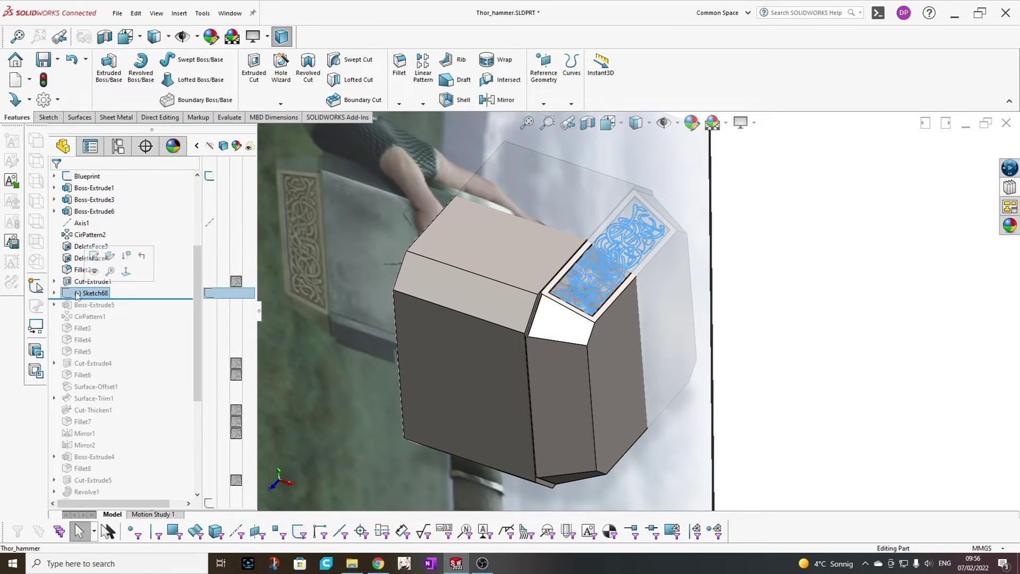
left_click(635, 248)
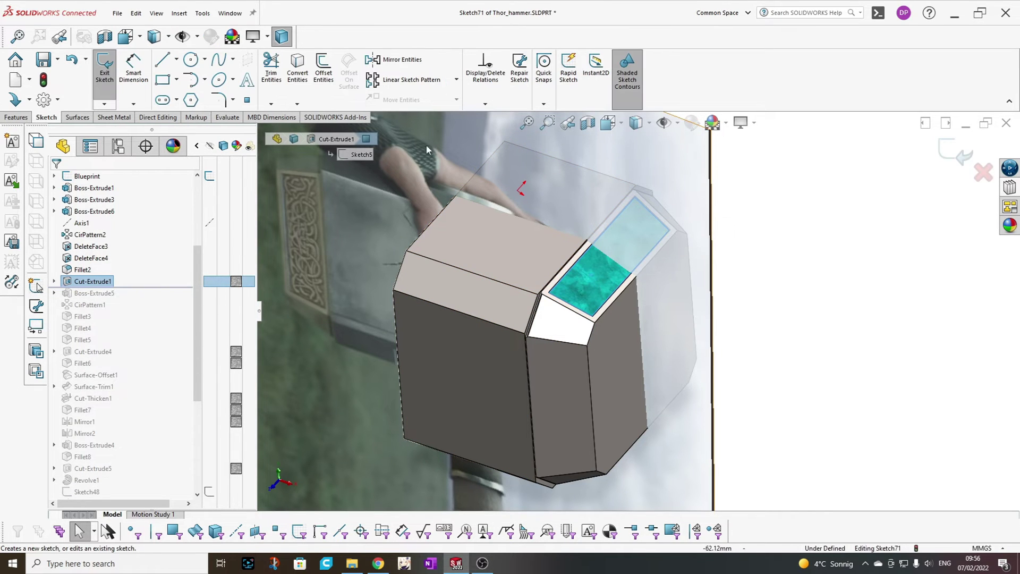
Convert the panel edges into four lines, group them into a block, and exit Sketch71.
left_click(306, 79)
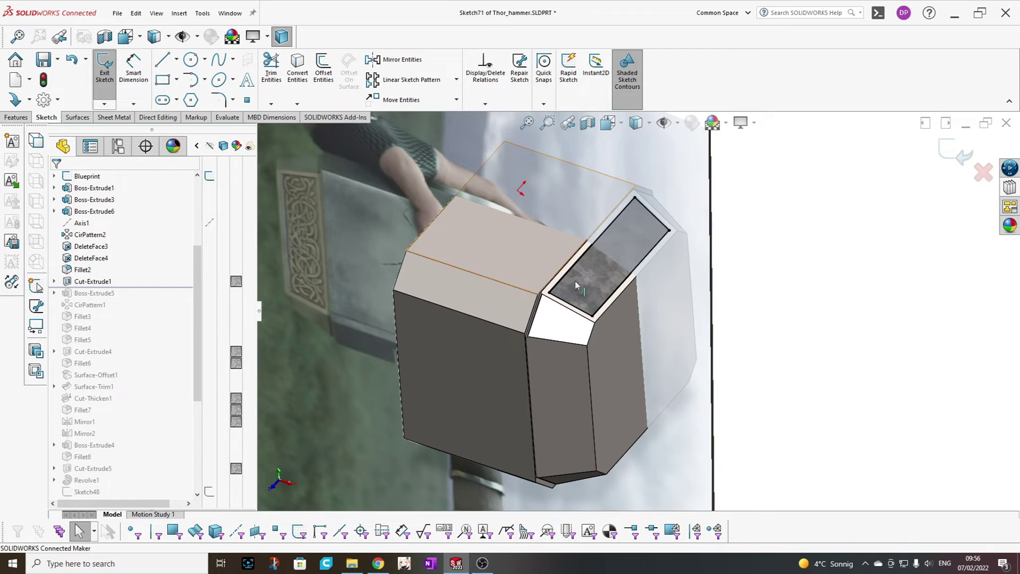
left_click_drag(514, 144, 712, 396)
left_click(776, 355)
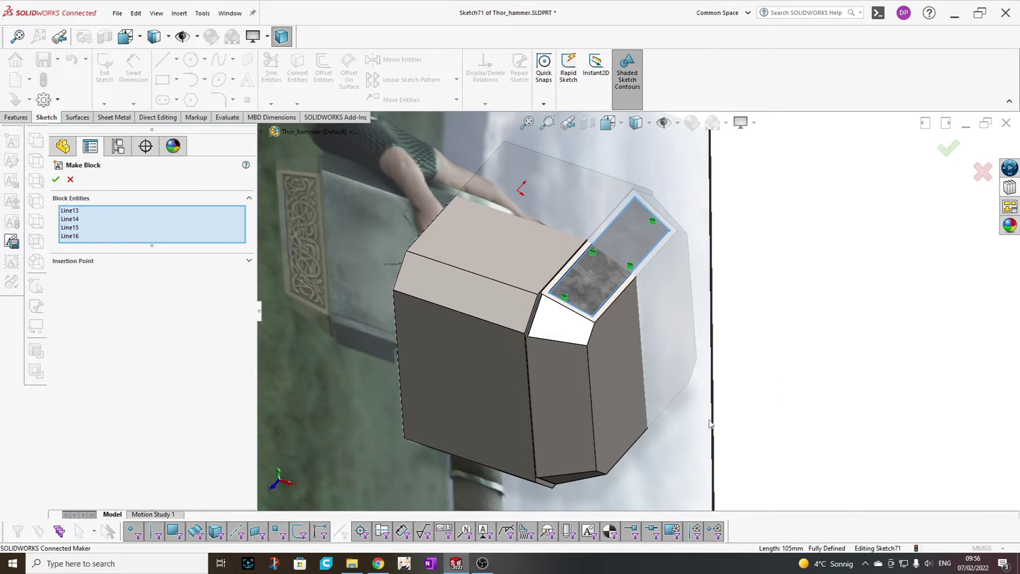
left_click(56, 181)
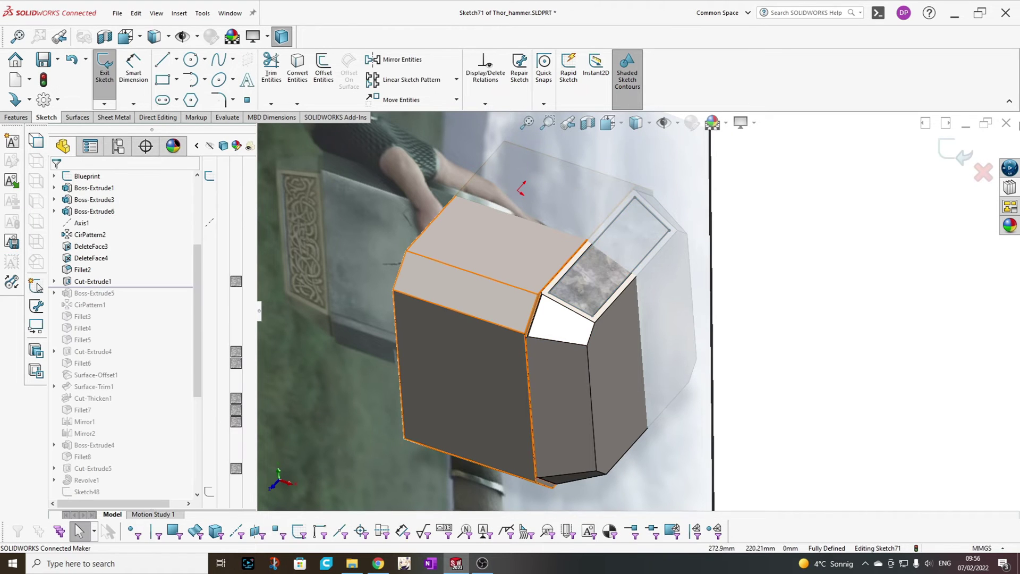
left_click(948, 149)
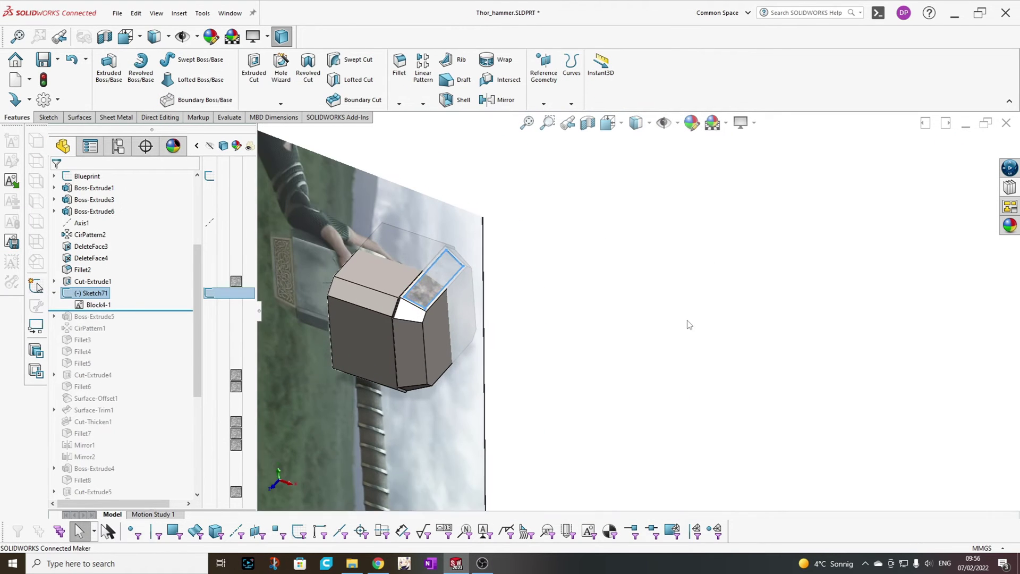
Start a new sketch on Front Plane and look at it straight on.
scroll(100, 207, "up", 2)
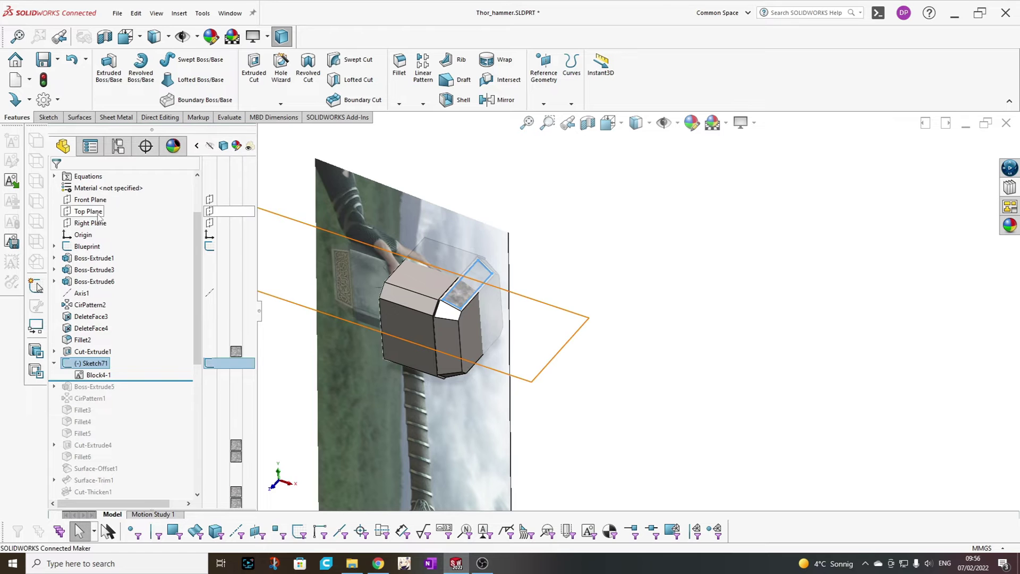
left_click(97, 213)
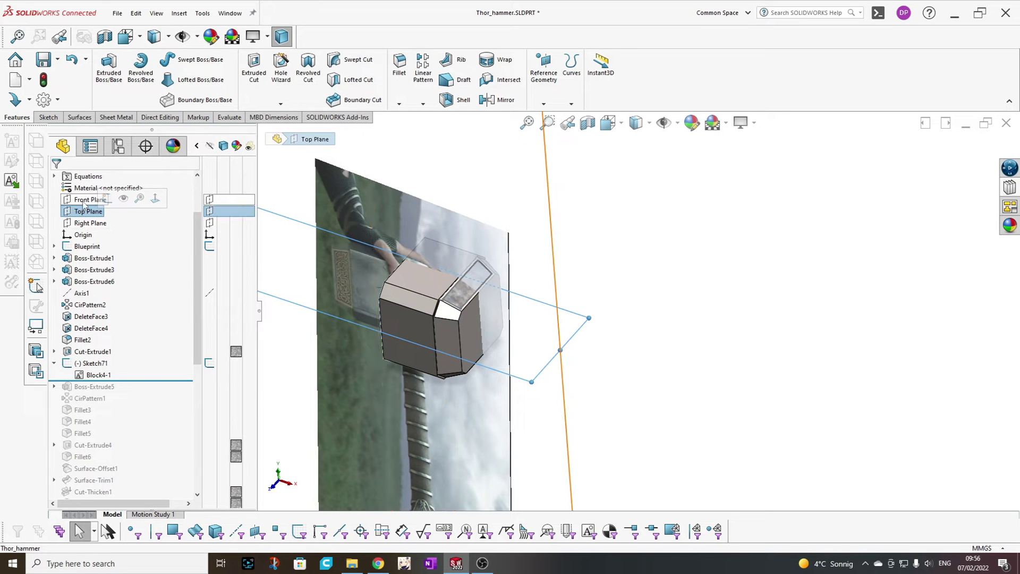
left_click(83, 202)
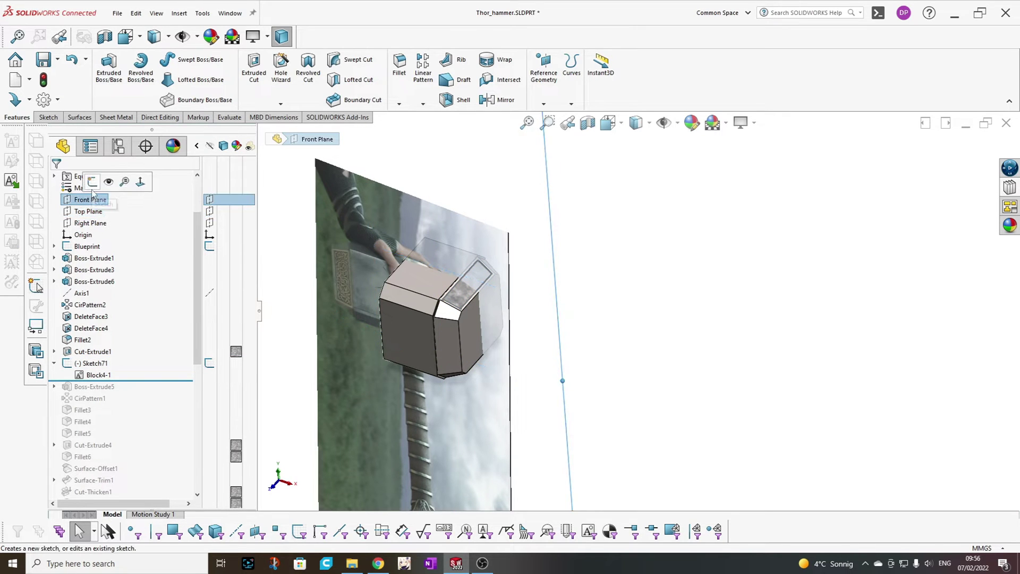
left_click(90, 180)
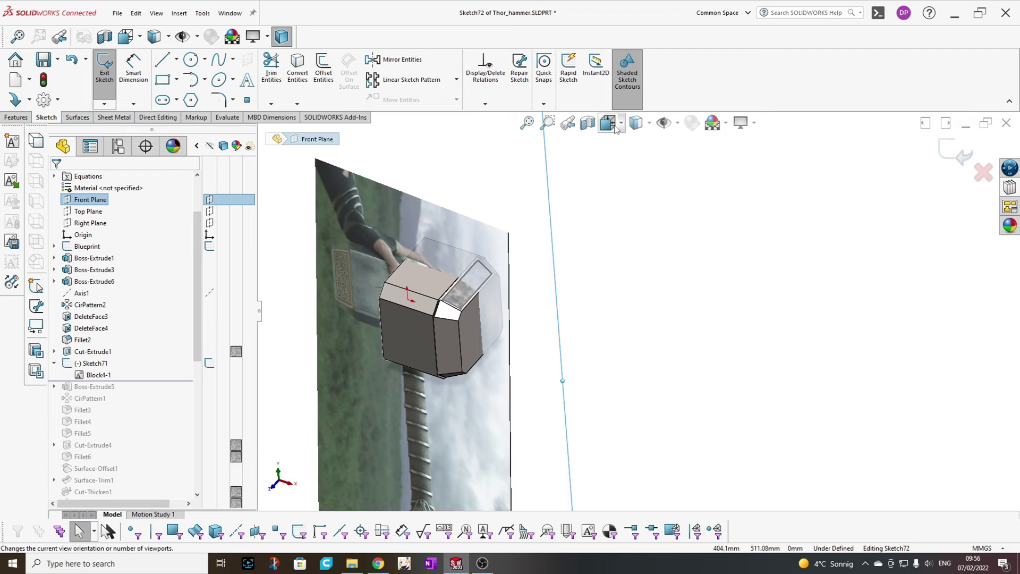
key("ctrl+1")
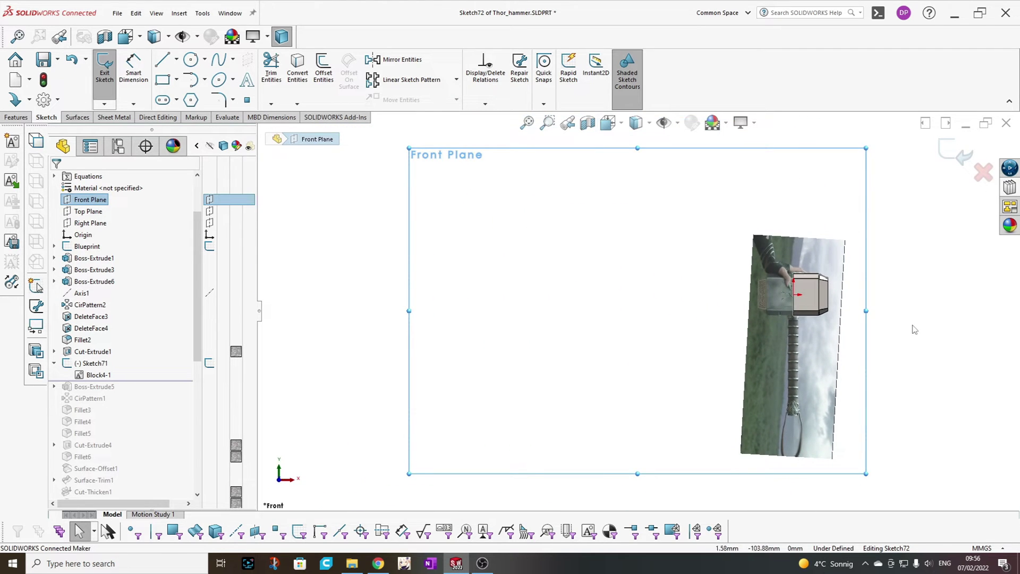
scroll(914, 329, "down", 5)
scroll(915, 329, "up", 3)
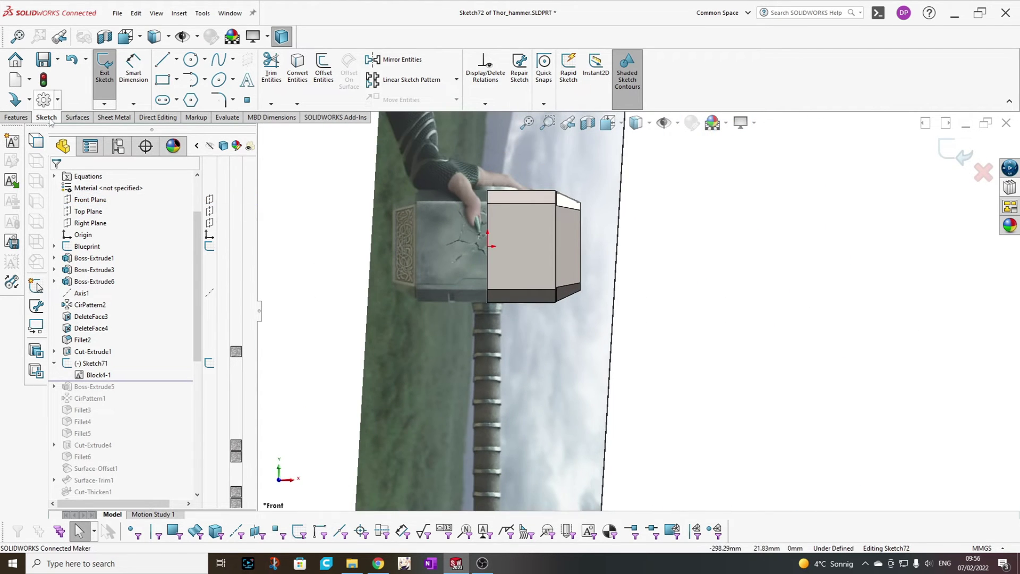
Insert a Block4 copy beside the hammer and begin an Extruded Boss/Base from it.
left_click(12, 181)
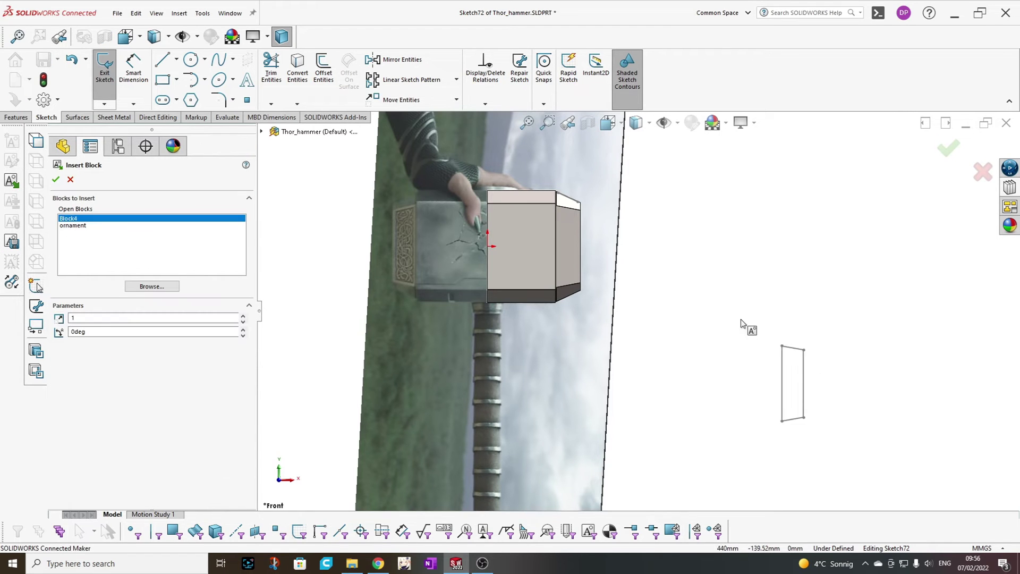
left_click(656, 242)
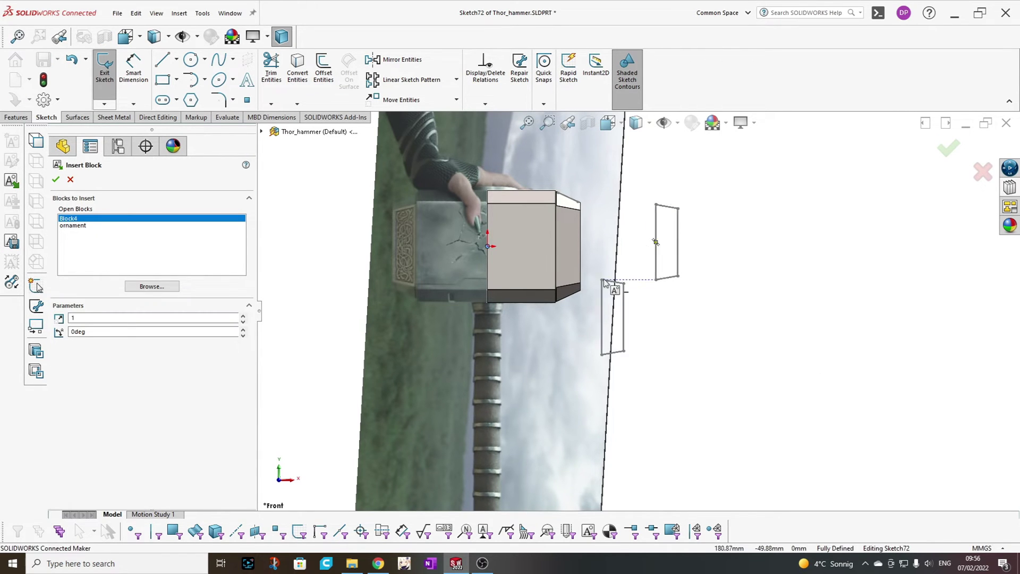
key("Escape")
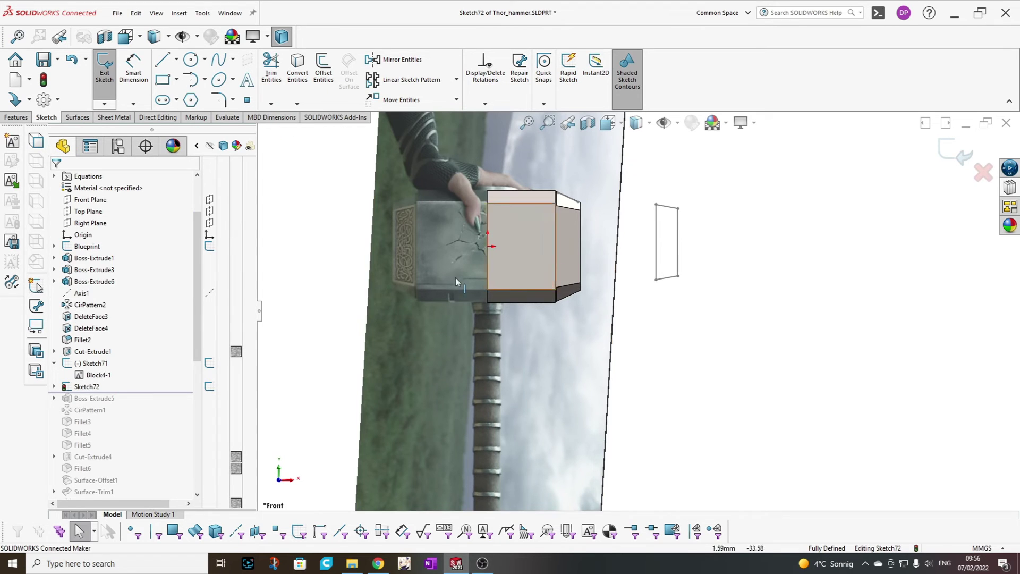
left_click(3, 116)
left_click(109, 68)
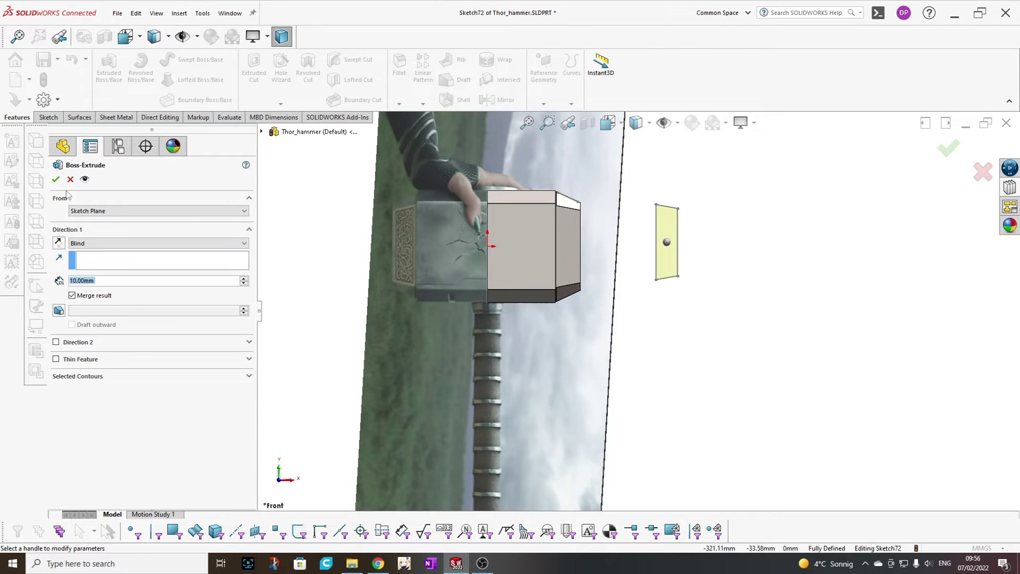
Confirm the Blind 10.00 mm extrusion to create the Boss-Extrude11 plate.
left_click(55, 180)
scroll(747, 244, "down", 2)
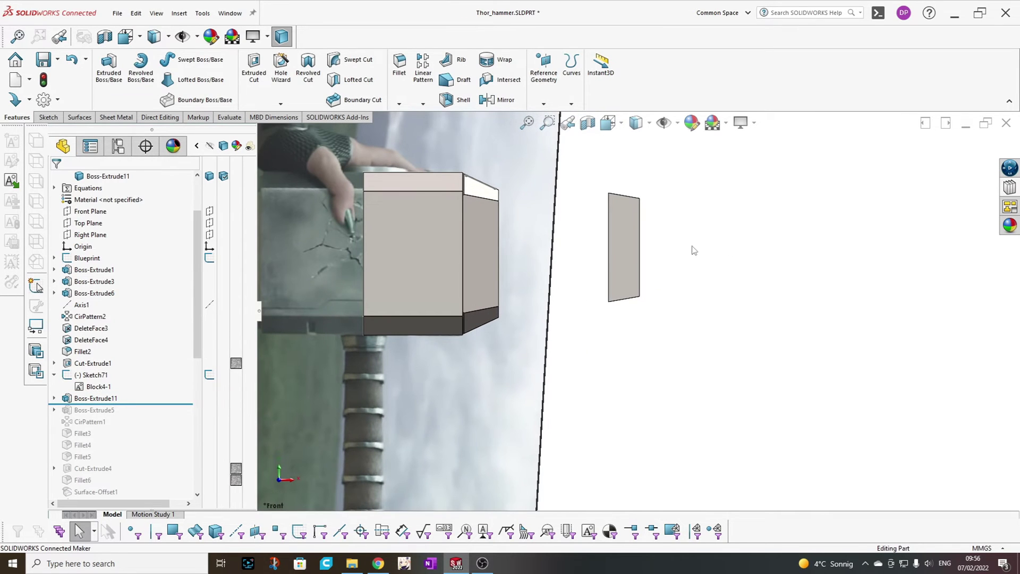
scroll(667, 244, "down", 2)
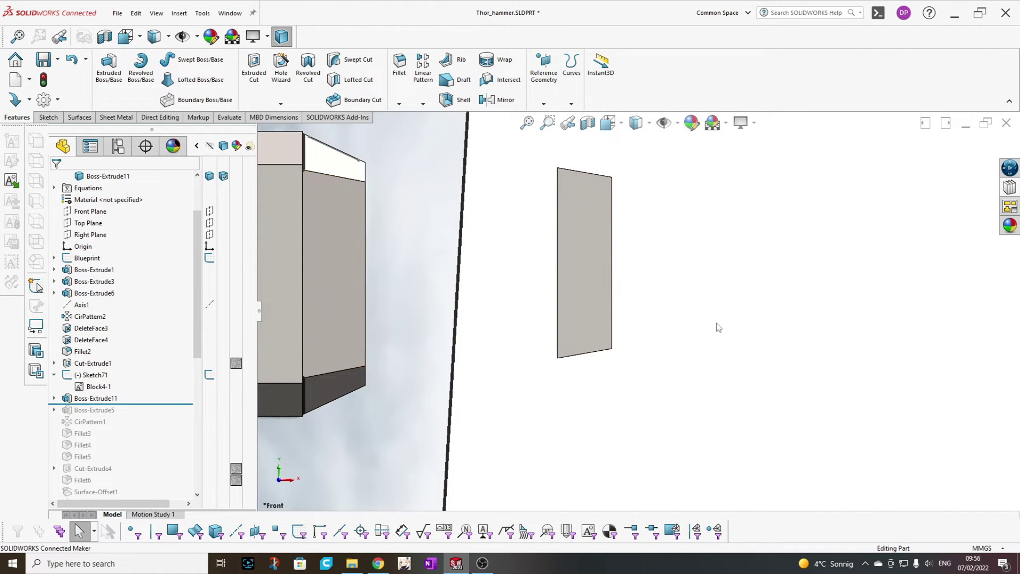
Start Sketch73 on the plate's front face and begin inserting a block.
left_click(592, 270)
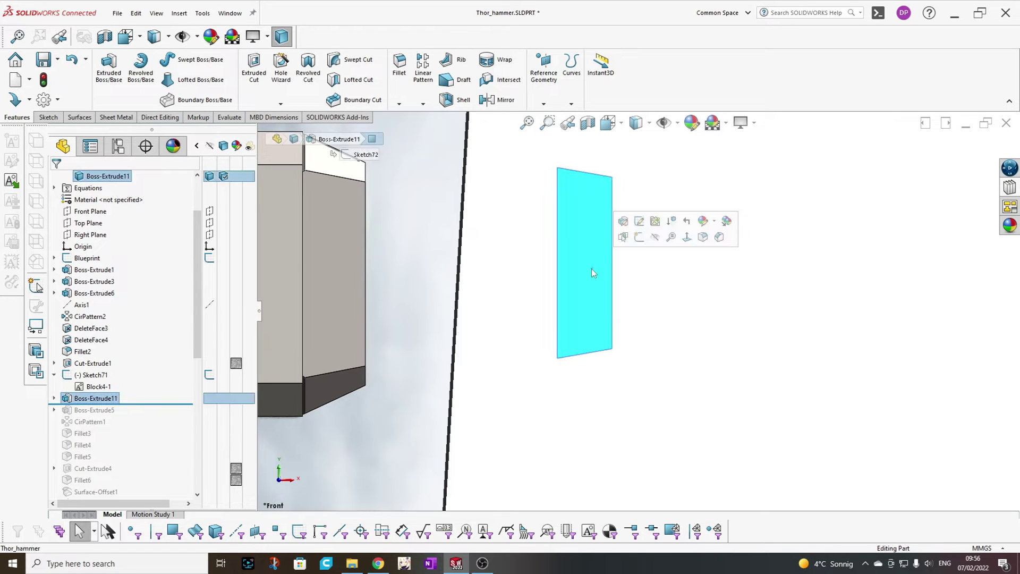
left_click(640, 237)
left_click(11, 180)
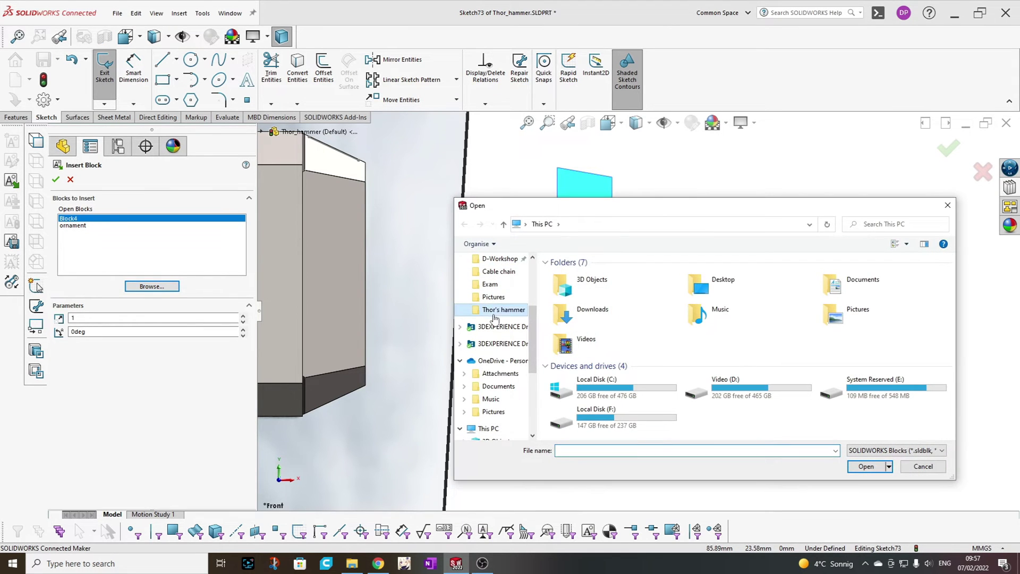
Place the old-ornament block from the Thor's hammer folder on the plate and close Sketch73.
left_click(495, 313)
double_click(579, 294)
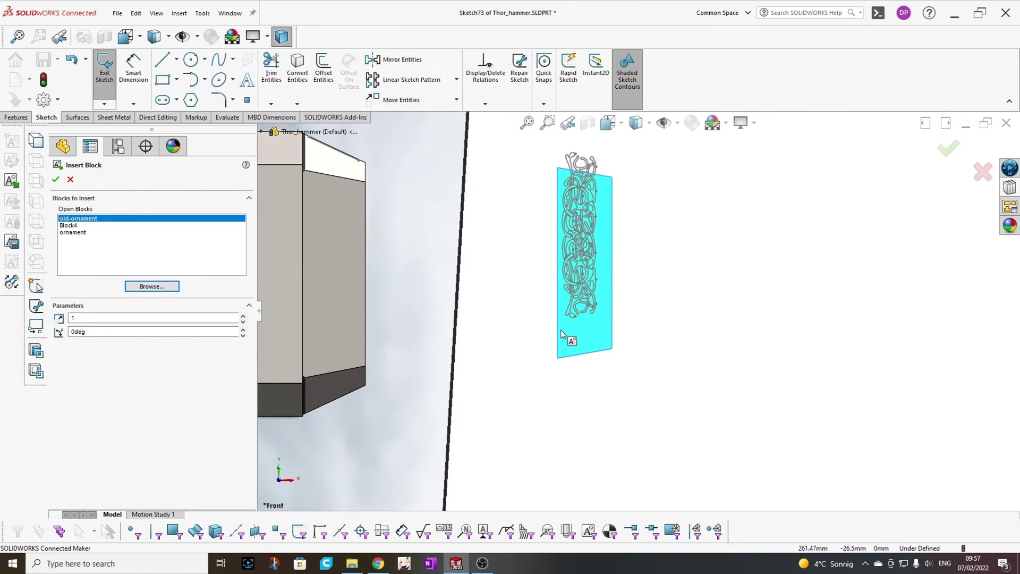
left_click(576, 344)
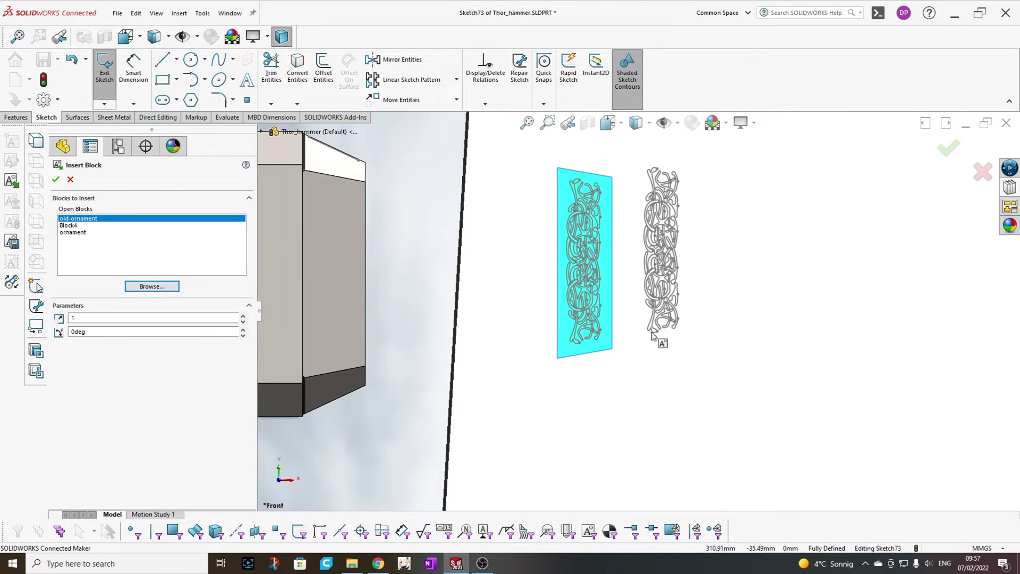
key("Escape")
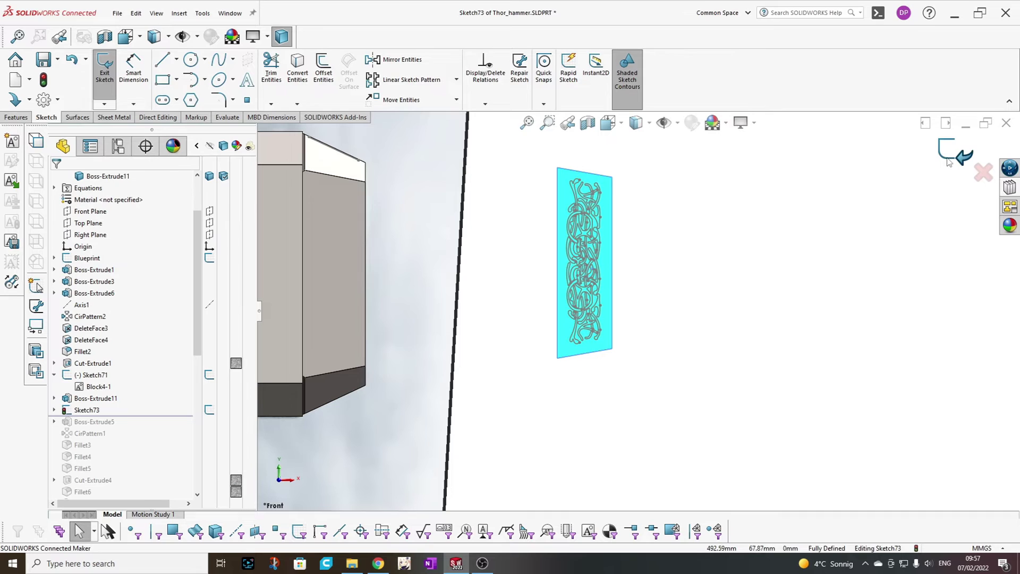
left_click(949, 148)
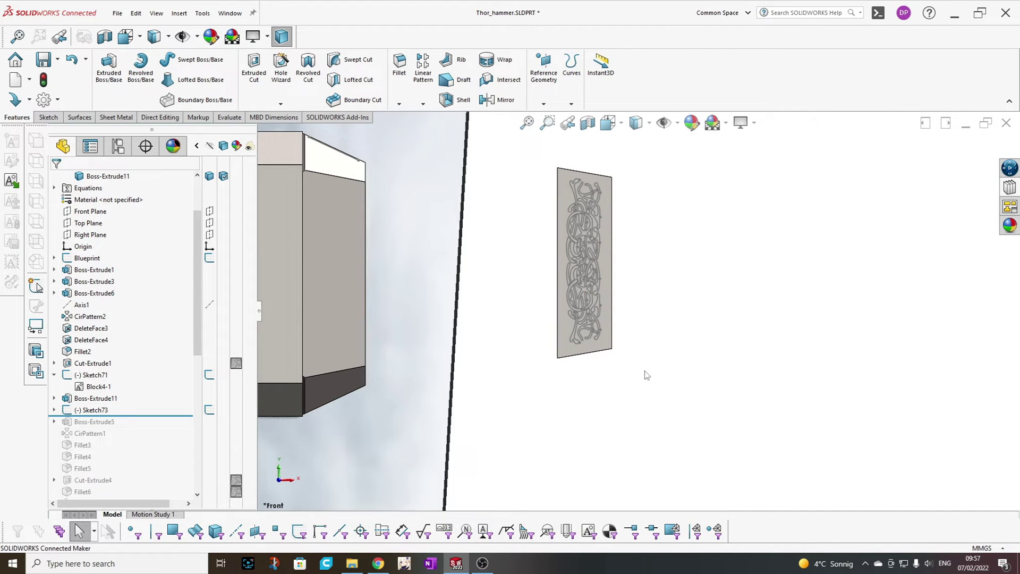
left_click(599, 352)
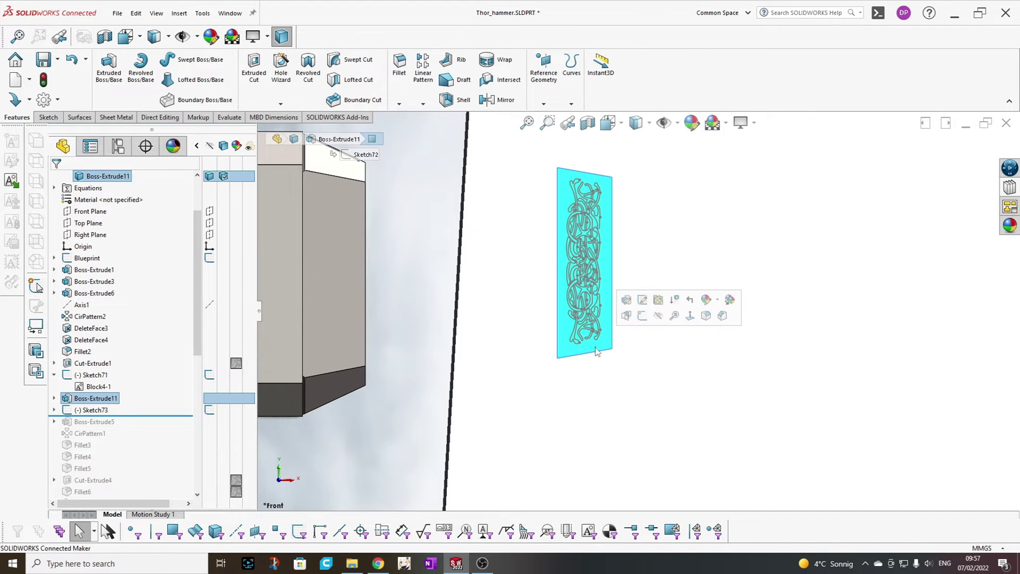
Add a non-uniform Scale feature, Scale6, to the ornament plate body.
left_click(179, 13)
mouse_move(197, 63)
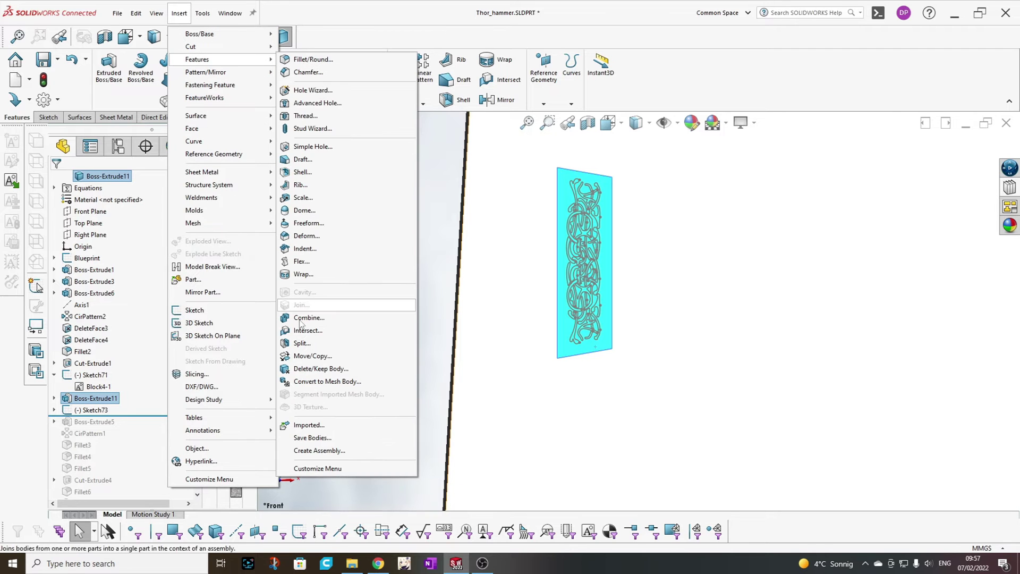
left_click(303, 197)
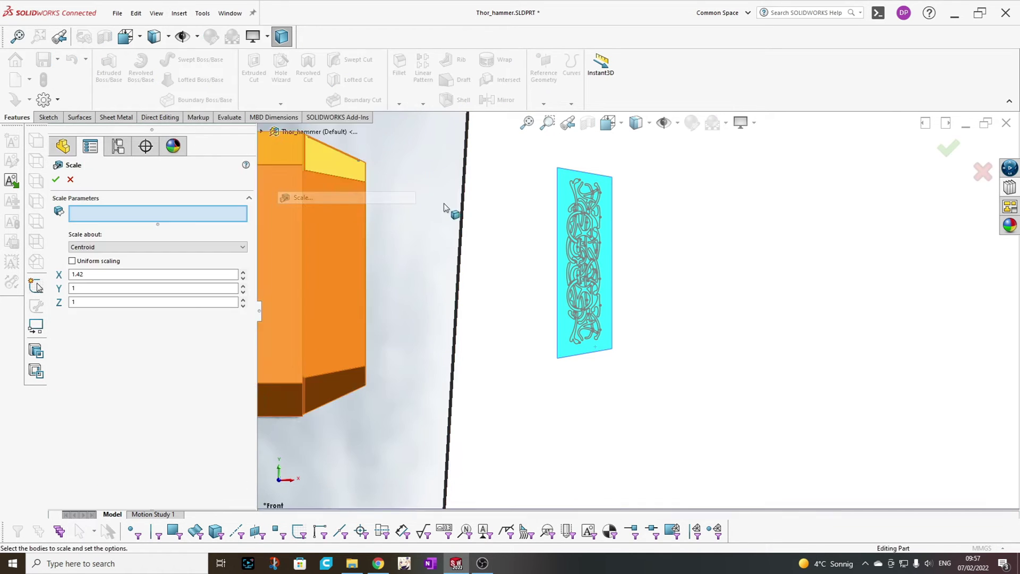
left_click(103, 274)
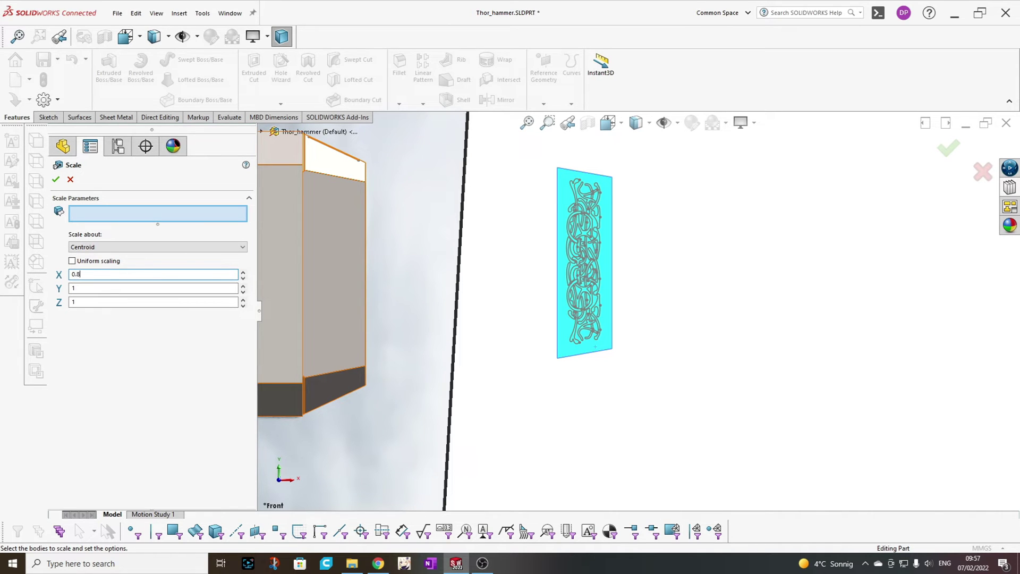
left_click(55, 180)
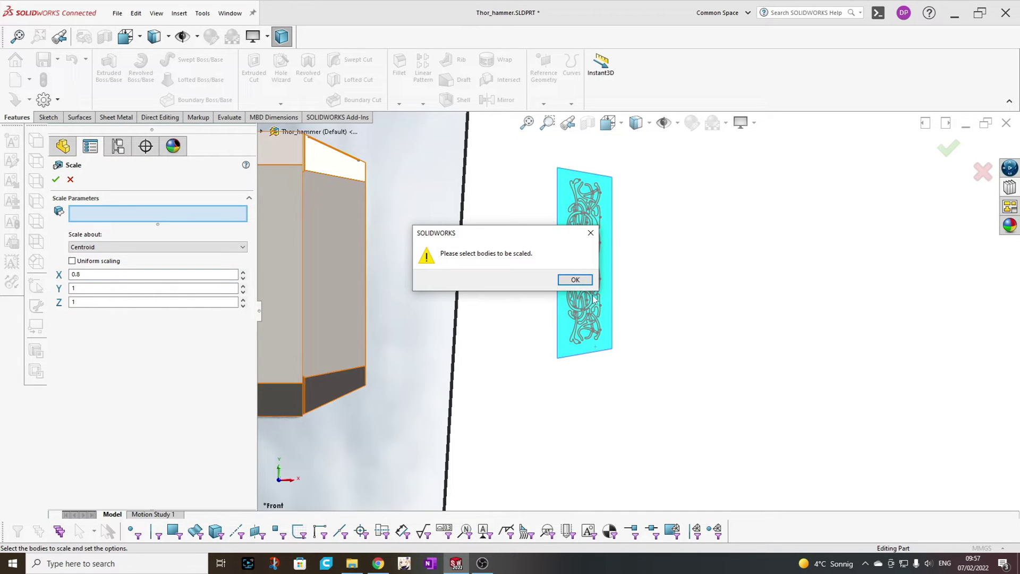
left_click(575, 279)
left_click(608, 319)
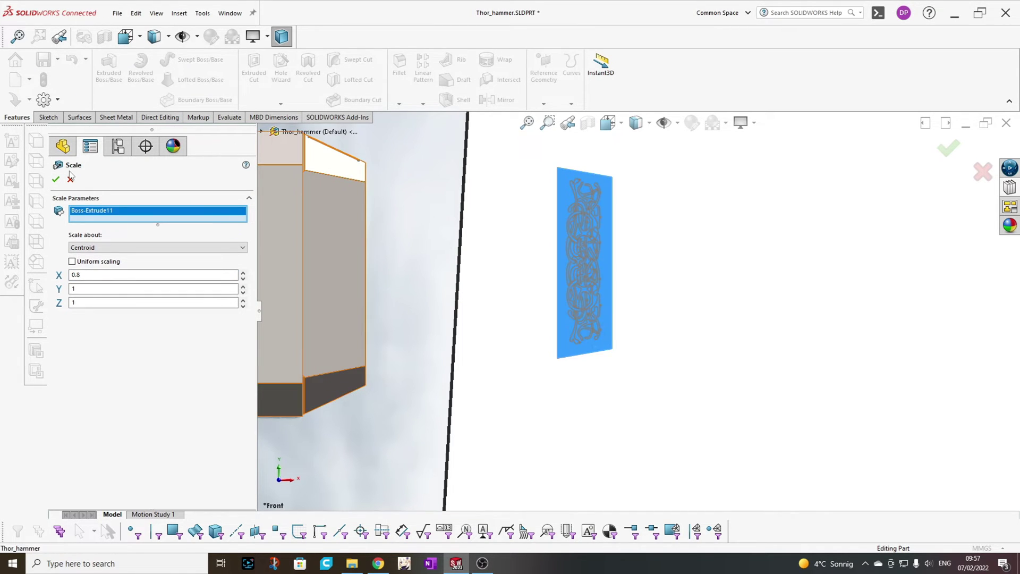
left_click(56, 179)
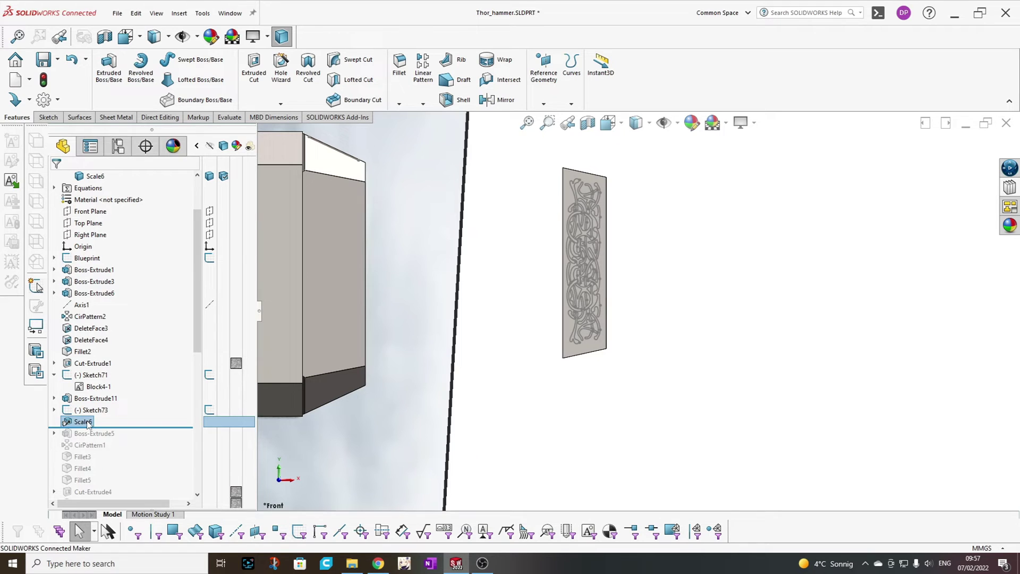
Edit Scale6 to set the X scale factor to 0.7 and revise Y.
right_click(85, 422)
left_click(94, 294)
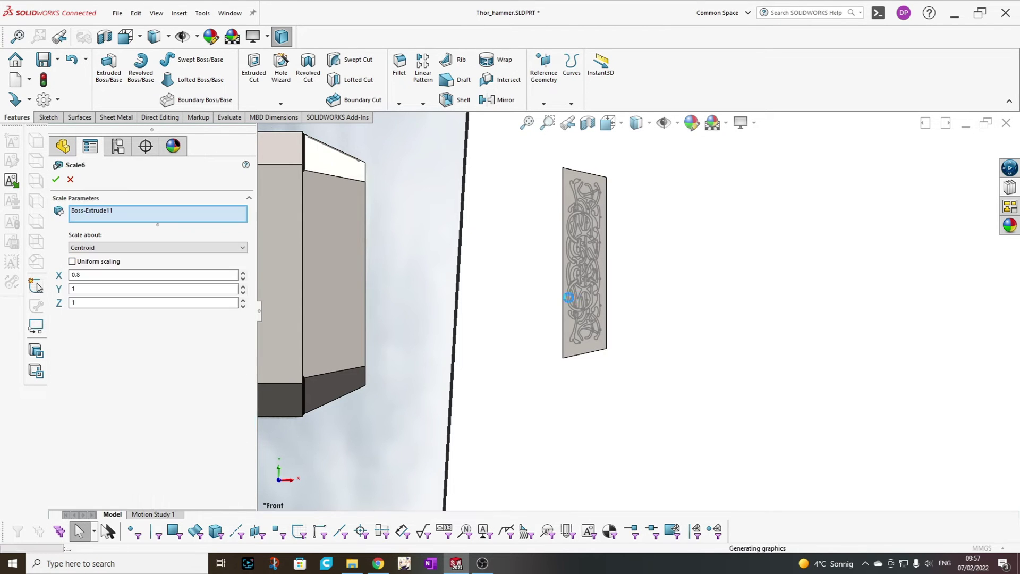
left_click(140, 276)
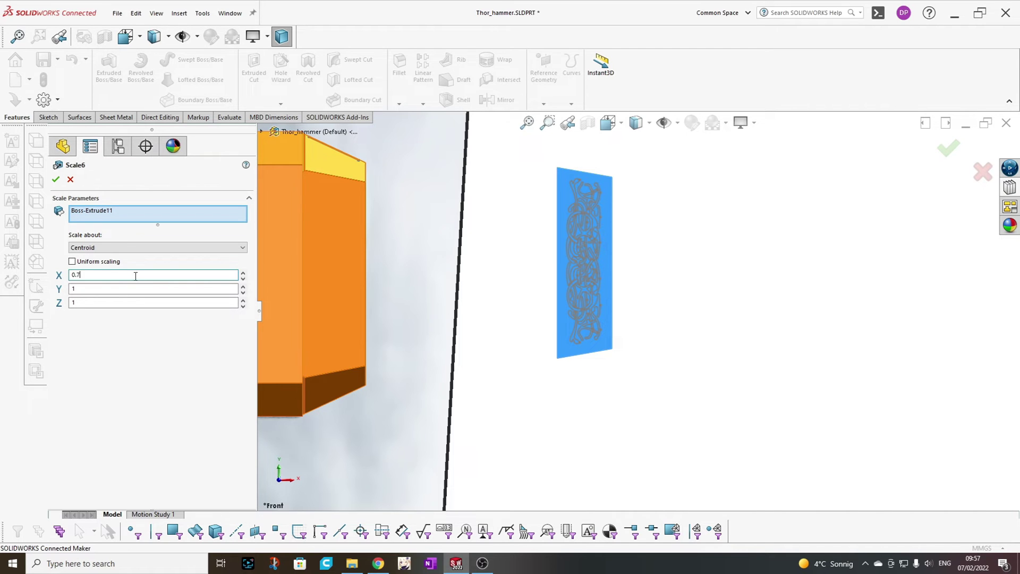
left_click(112, 287)
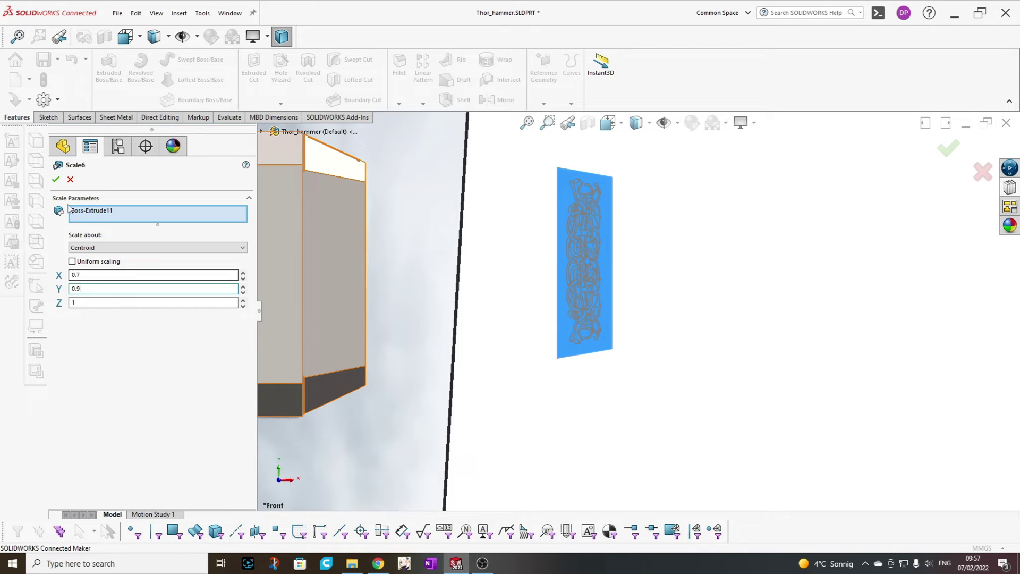
left_click(56, 180)
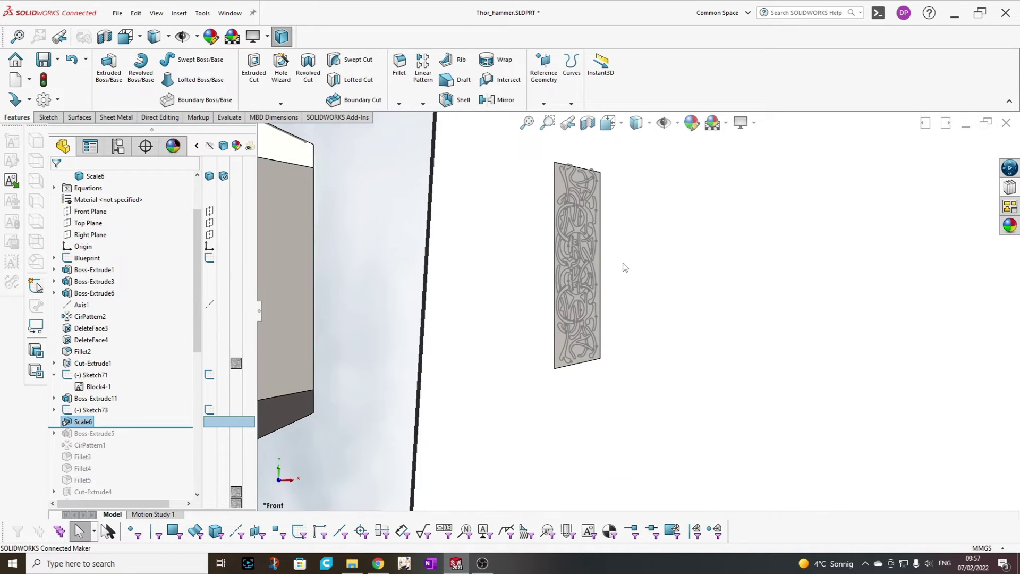
Adjust Scale6's Y factor to 0.95, then 0.93, keeping Z at 1.
right_click(82, 422)
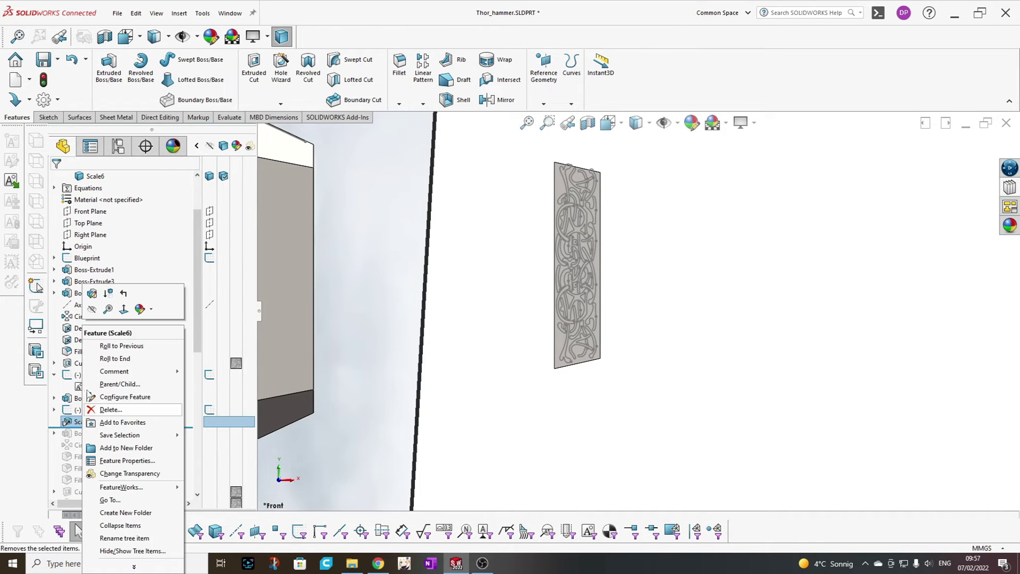
left_click(93, 301)
left_click(88, 288)
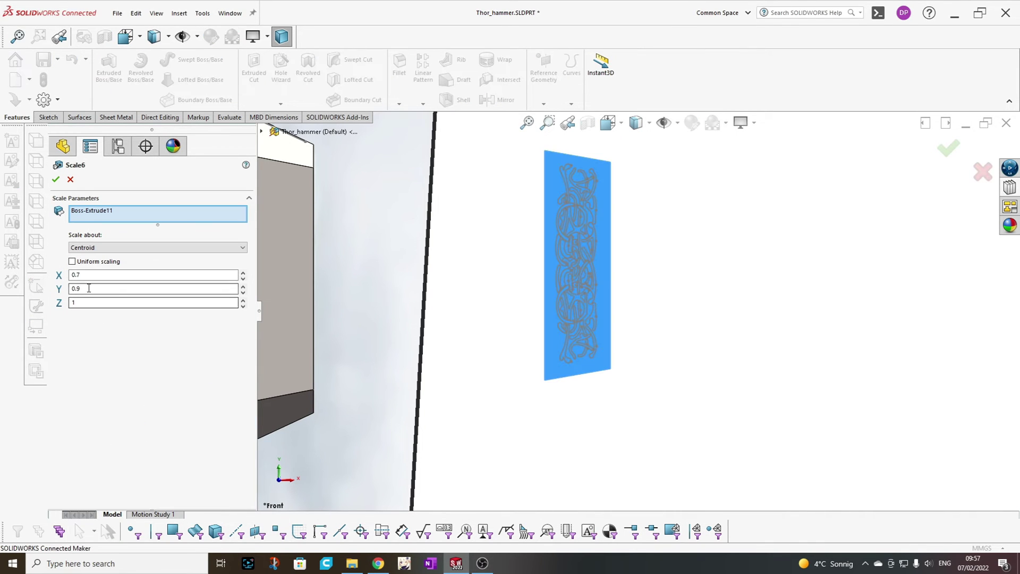
type("5")
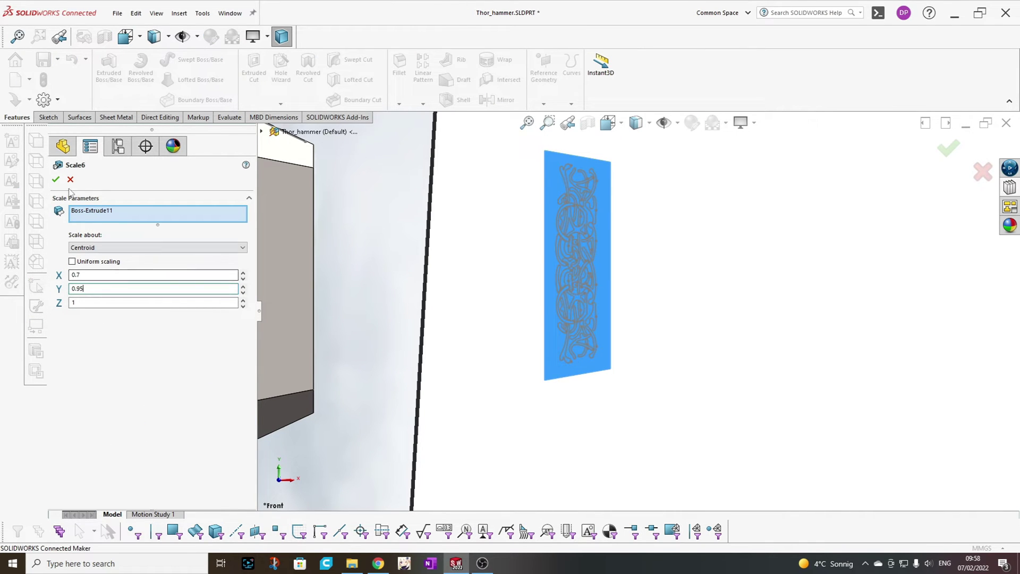
left_click(55, 180)
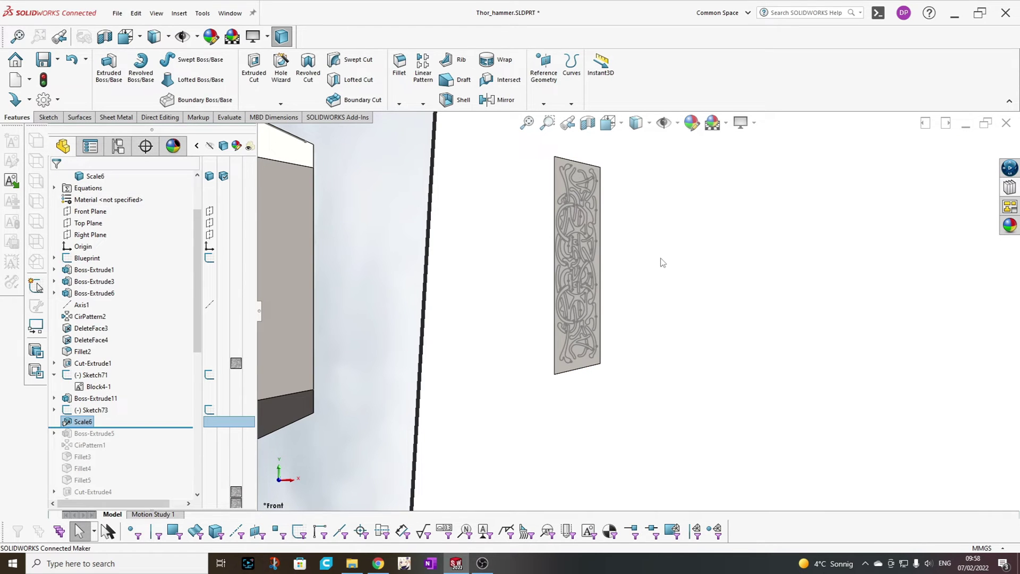
right_click(133, 435)
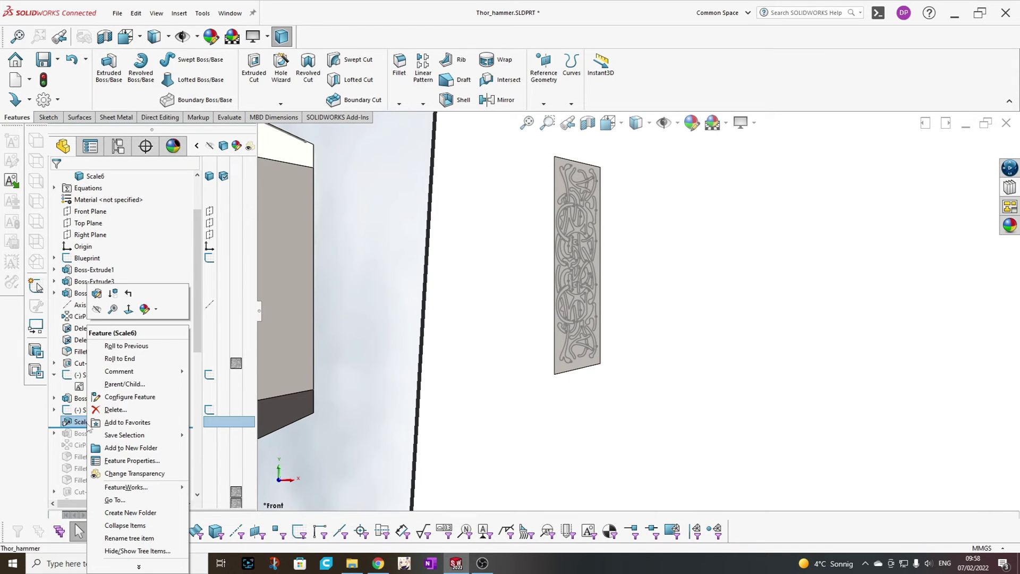
left_click(101, 301)
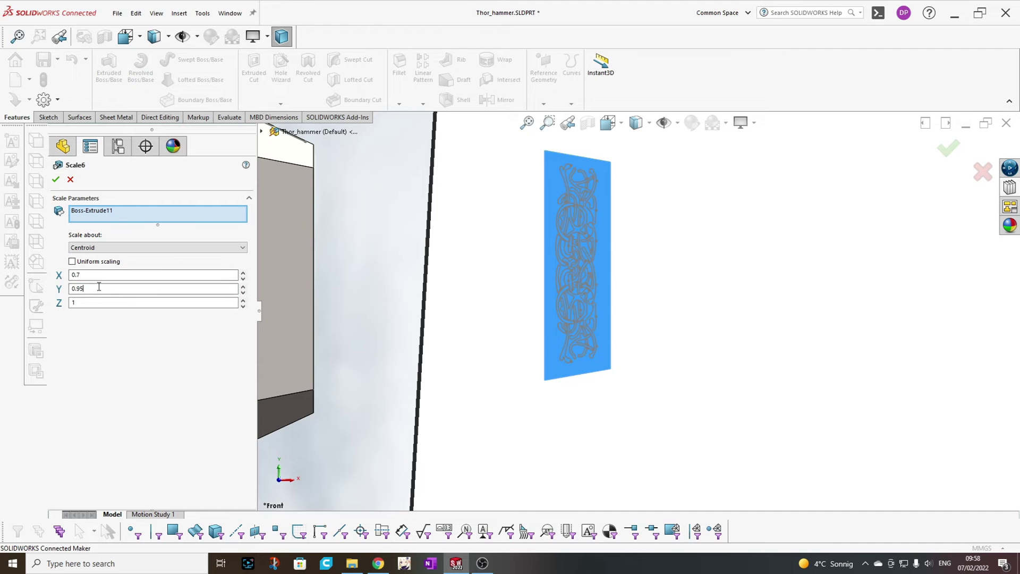
left_click(55, 179)
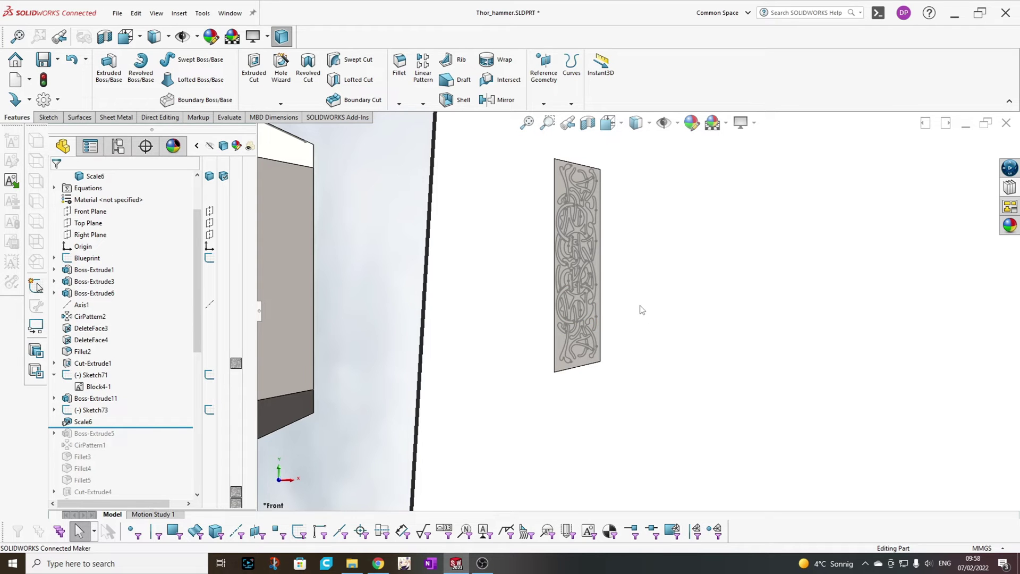
left_click(83, 420)
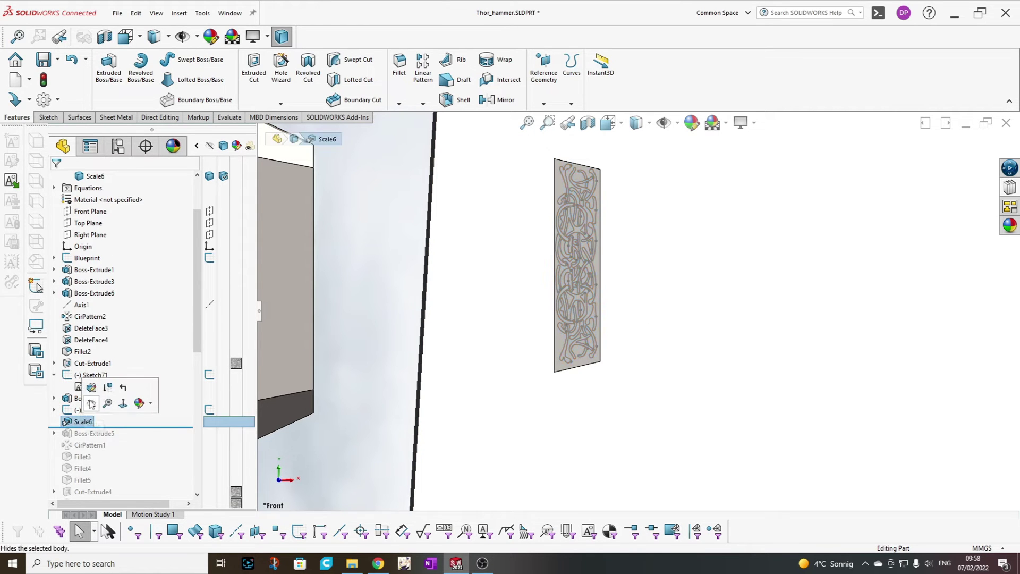
left_click(91, 389)
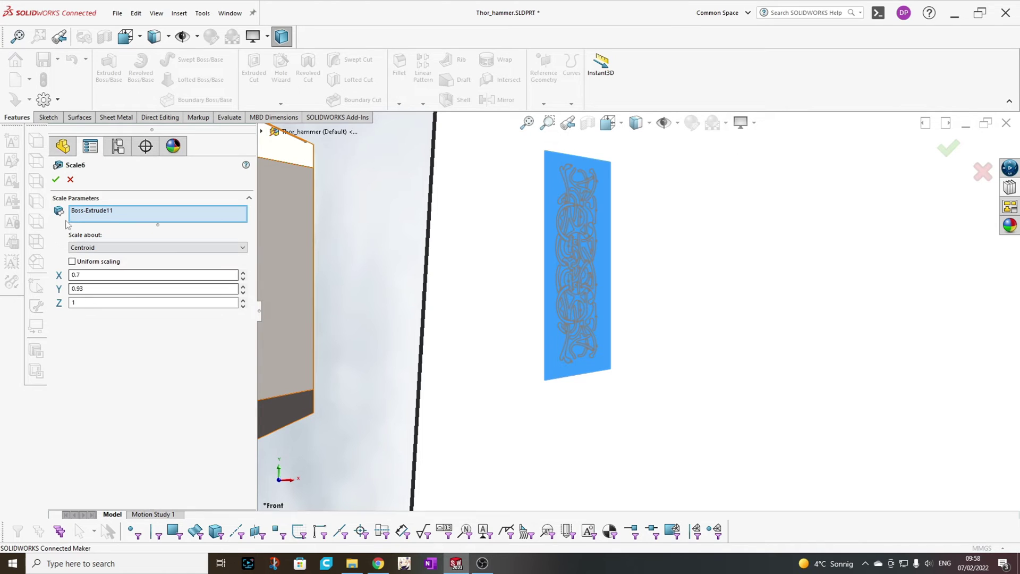
Confirm Scale6, move Sketch73 after it in the tree, and edit the sketch.
left_click(56, 179)
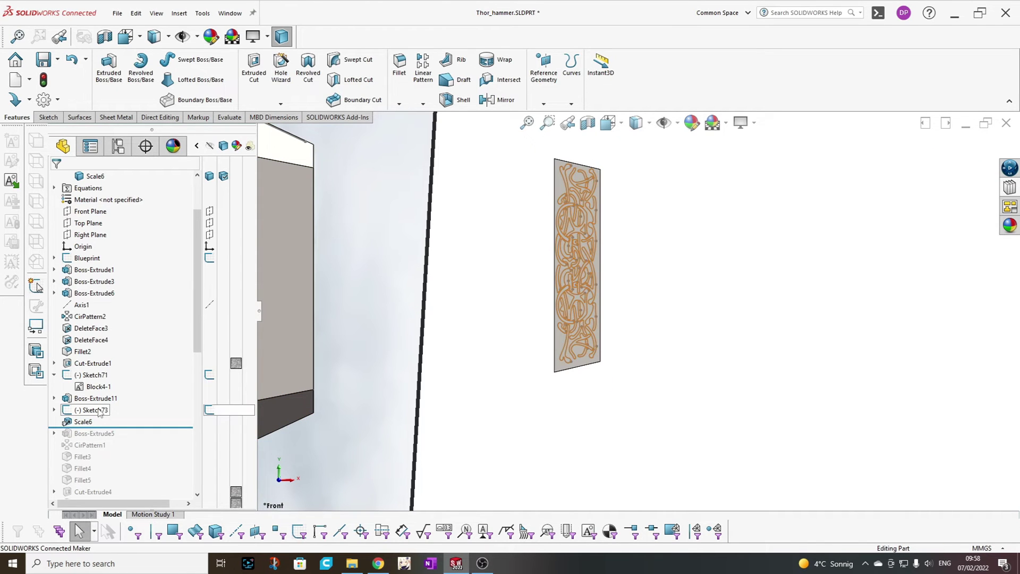
left_click_drag(99, 412, 92, 423)
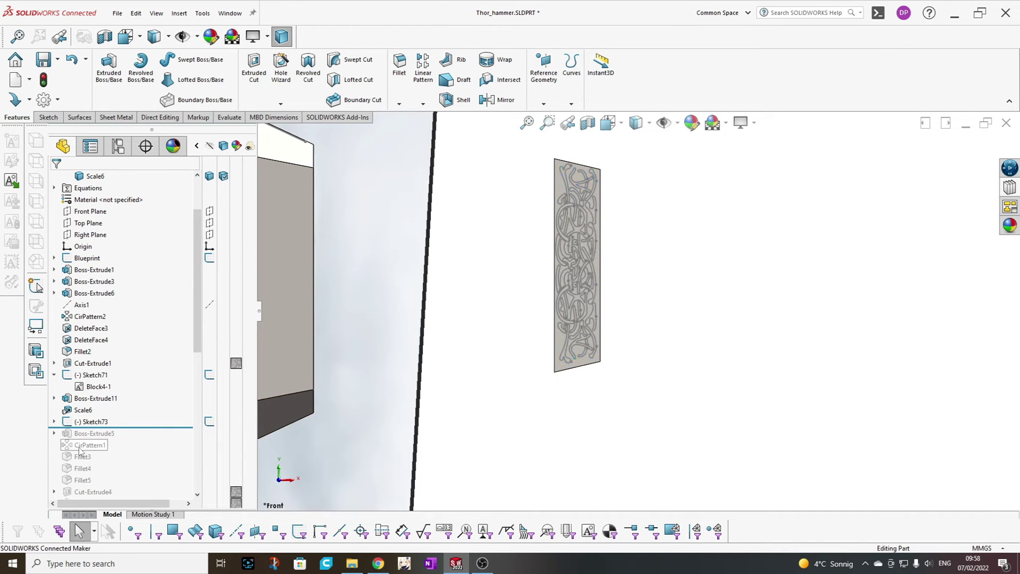
left_click(95, 421)
left_click(96, 405)
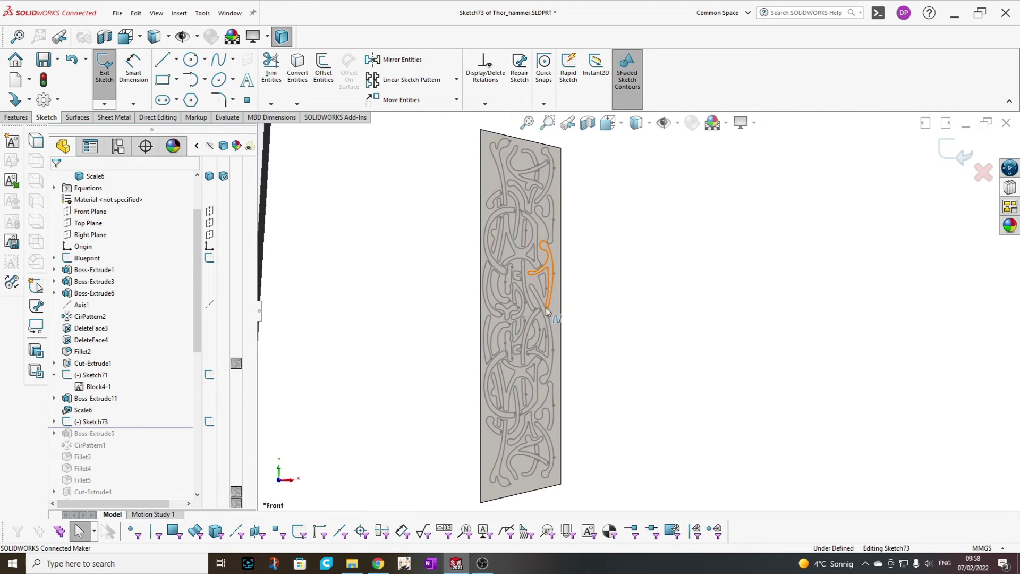
Extrude the ornament sketch 10.00 mm as Boss-Extrude12.
left_click(546, 310)
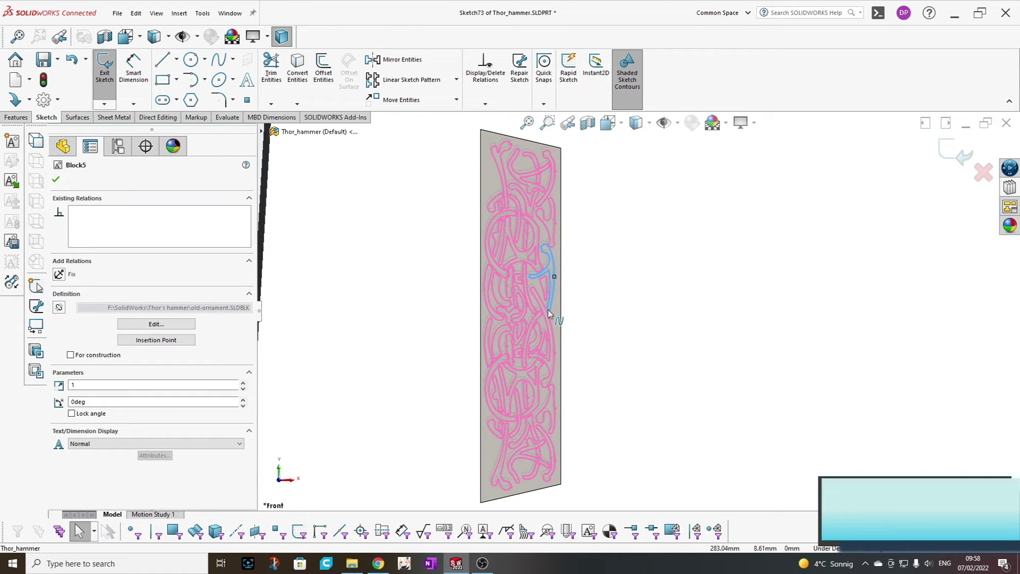
left_click(614, 356)
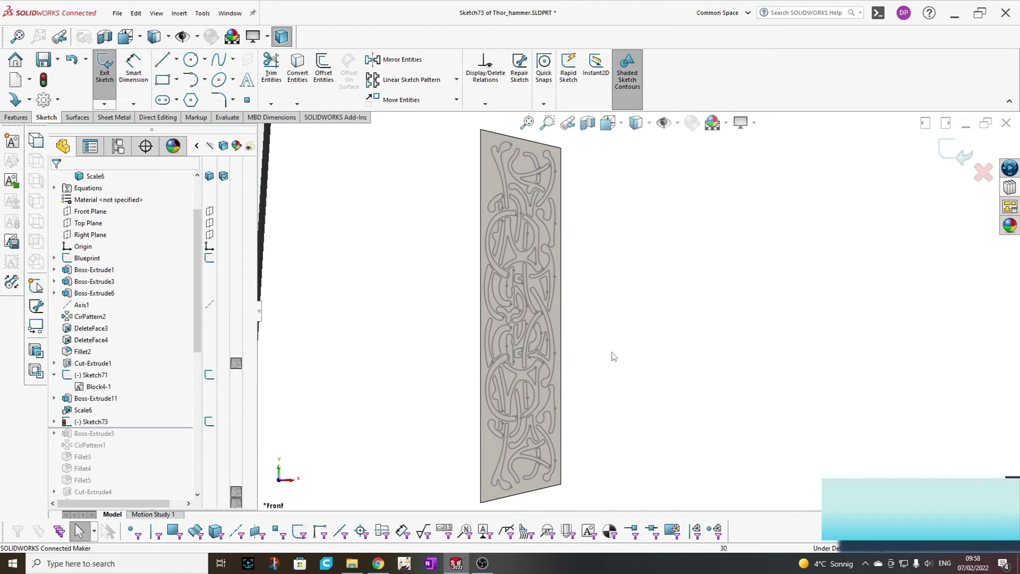
left_click(16, 117)
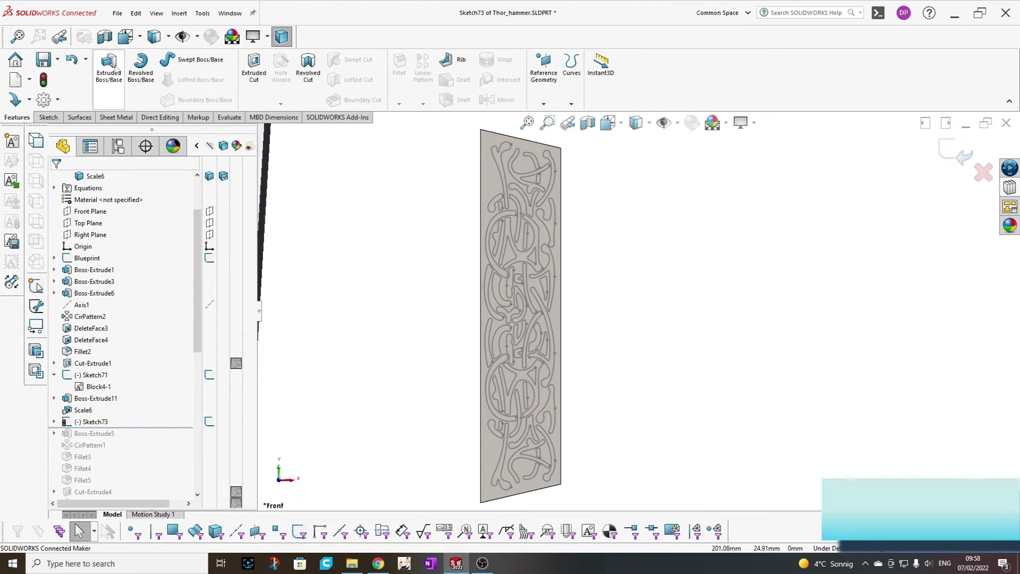
left_click(109, 84)
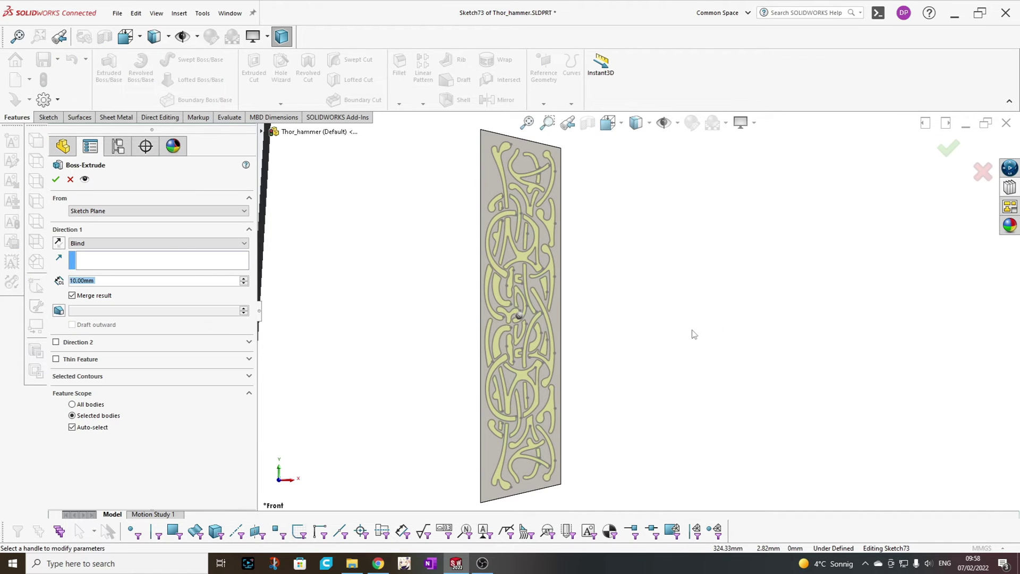
left_click(56, 180)
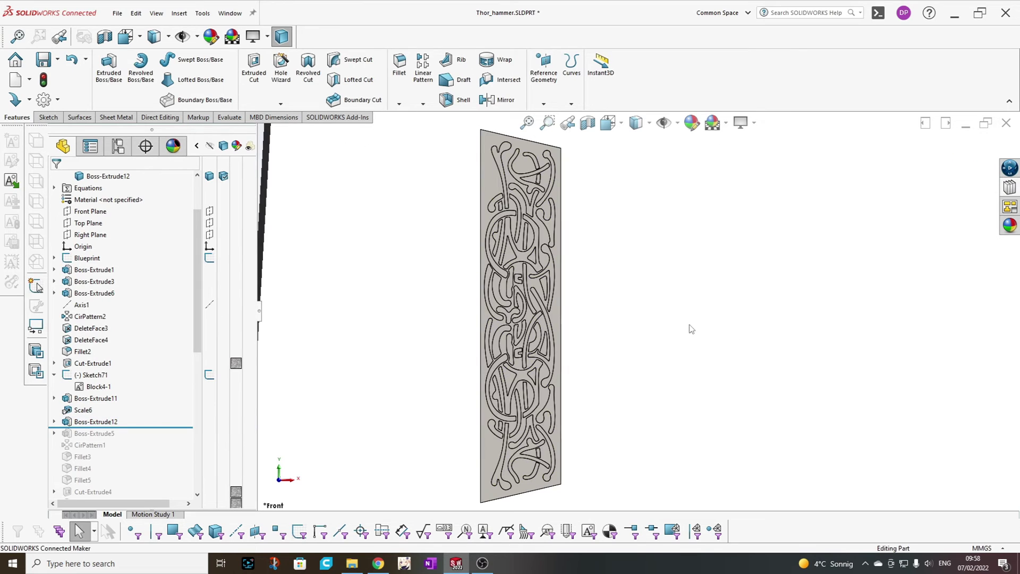
scroll(702, 353, "down", 1)
Expand Boss-Extrude11 and make Sketch72 visible in the view.
scroll(585, 349, "up", 2)
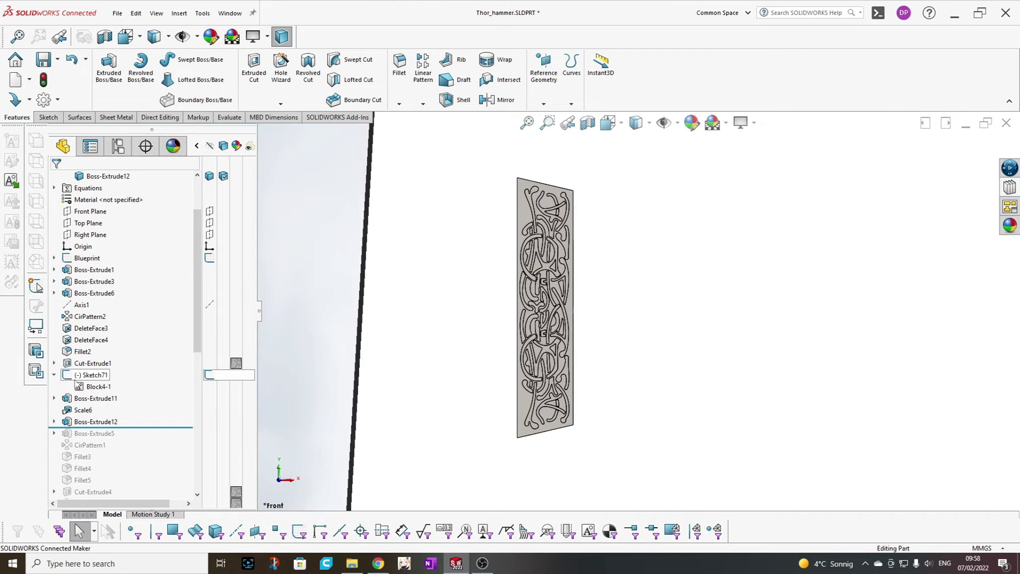
left_click(54, 398)
left_click(103, 411)
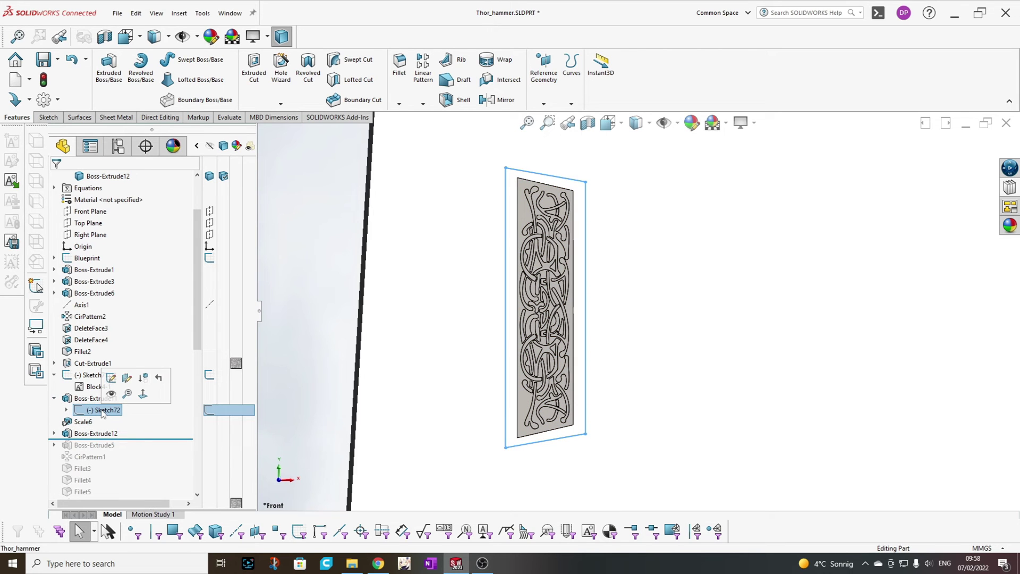
left_click(114, 395)
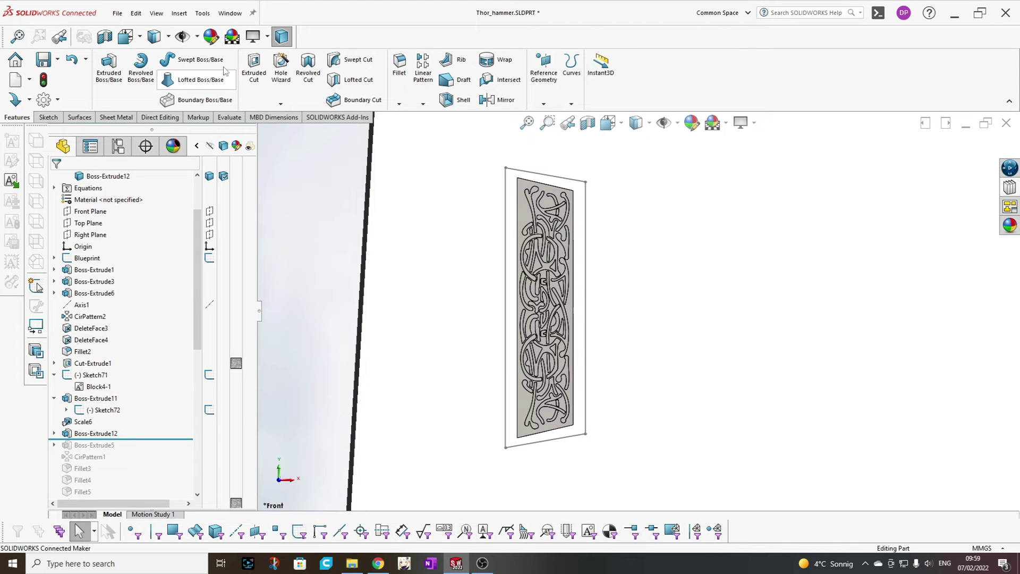
Create Scale7 on the Boss-Extrude12 ornament body with X set to 1.3.
left_click(179, 12)
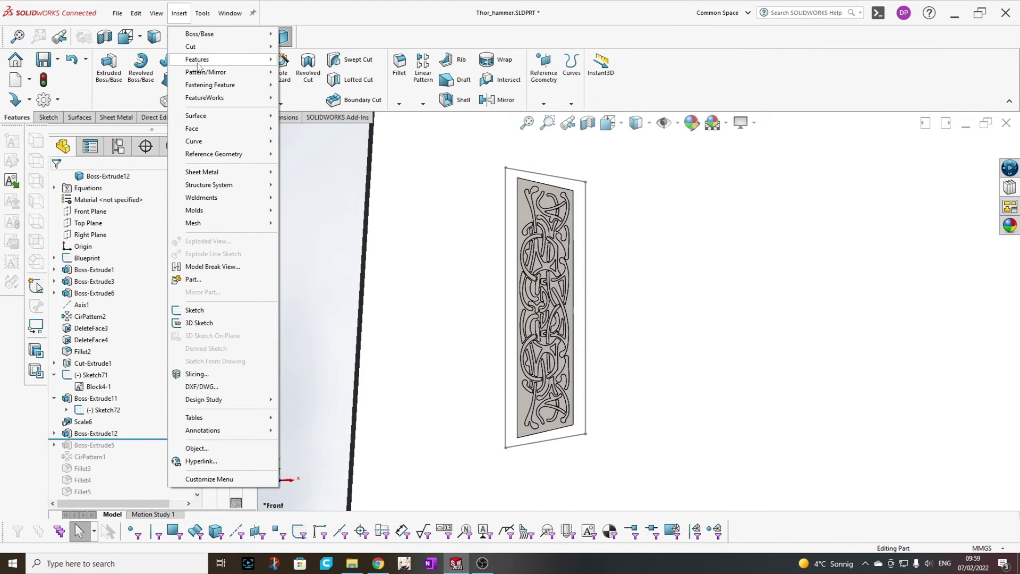
mouse_move(208, 60)
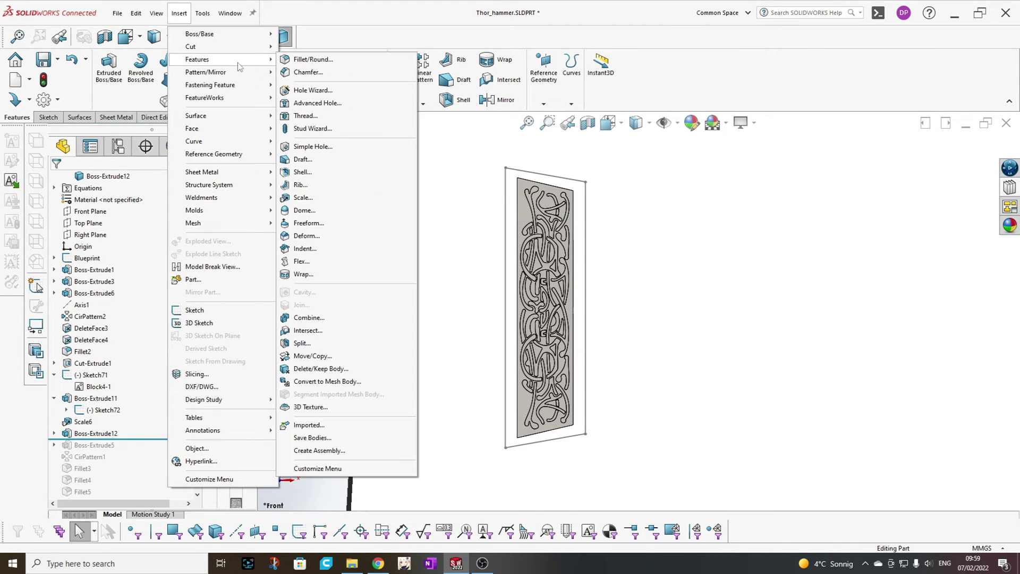
left_click(303, 197)
left_click(543, 423)
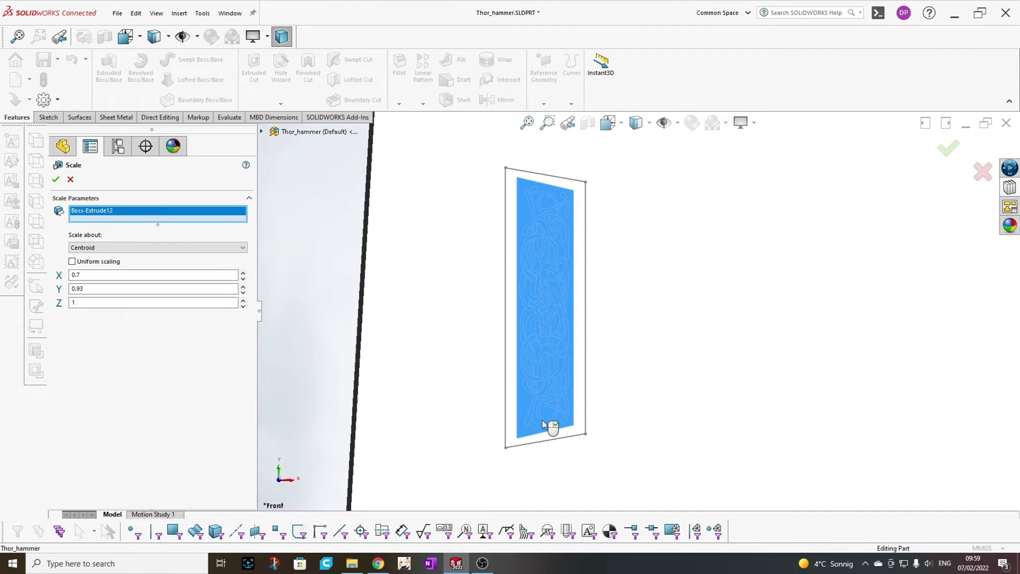
left_click(107, 274)
type("1.3")
left_click(92, 288)
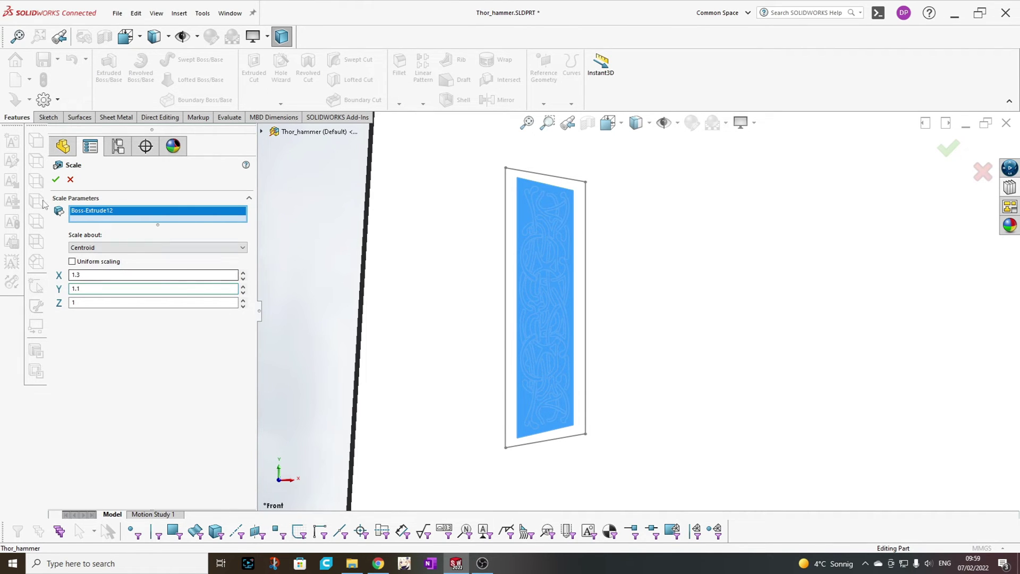
key("Return")
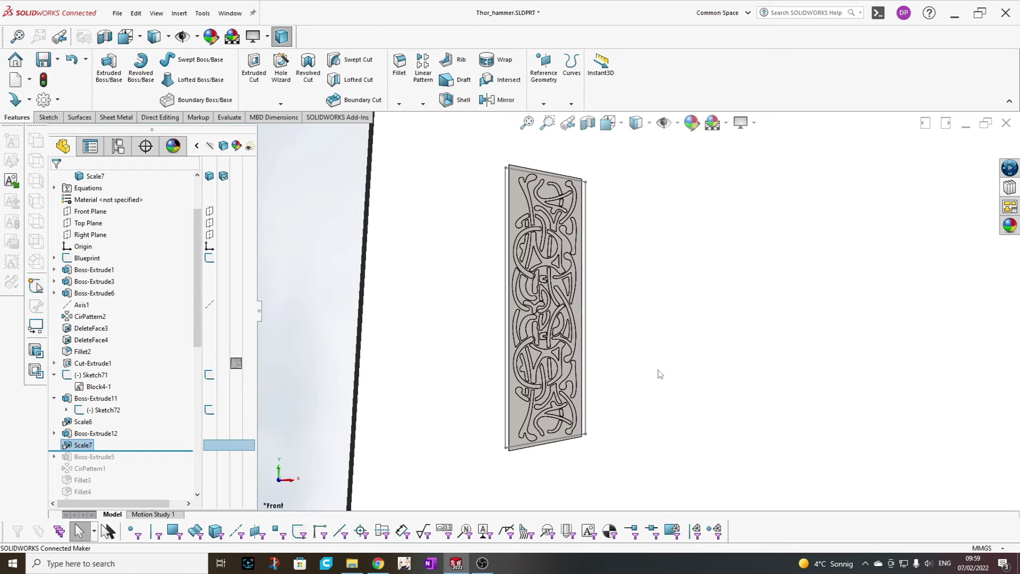
Revise Scale7's factors to X 1.45 and Y 1.03.
right_click(83, 445)
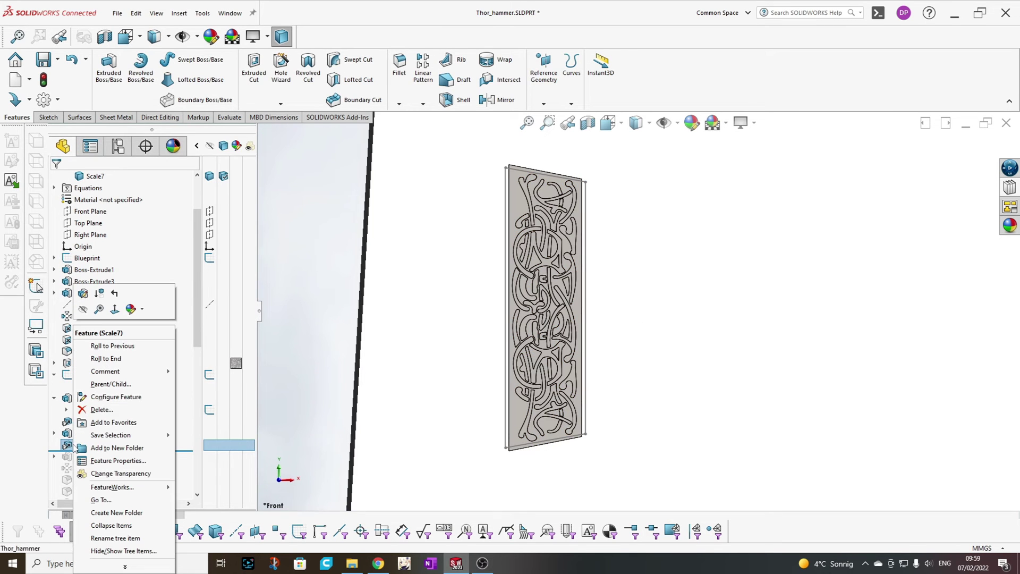
left_click(84, 294)
left_click(96, 288)
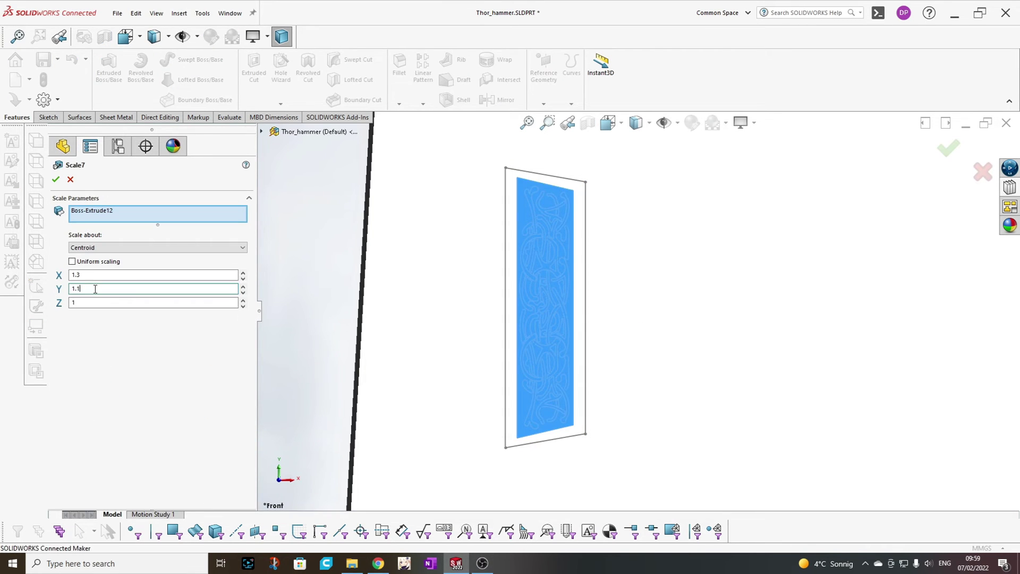
left_click(85, 275)
left_click(55, 179)
right_click(74, 445)
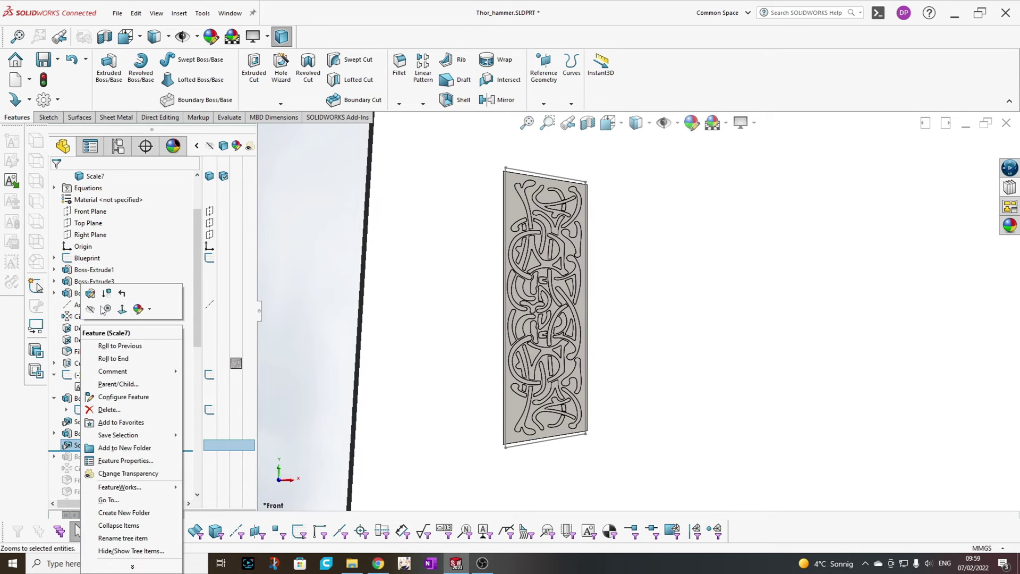
left_click(89, 292)
double_click(85, 275)
type("1.45")
key("Tab")
type("1.03")
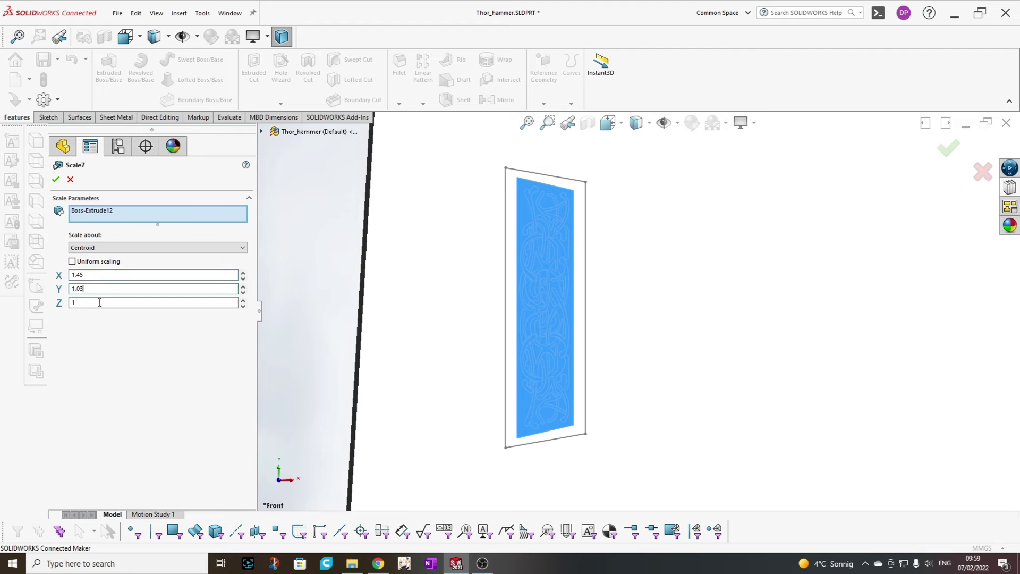
left_click(55, 180)
Change Scale7's Y factor to 1.07 and zoom to check the ornament fit.
right_click(89, 445)
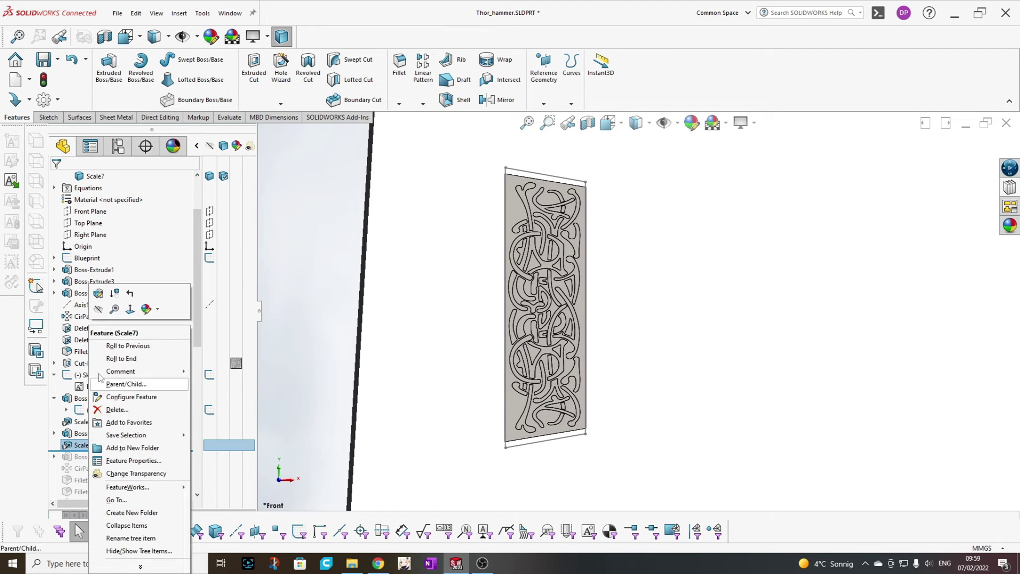
left_click(90, 293)
double_click(80, 289)
type("1.07")
left_click(56, 180)
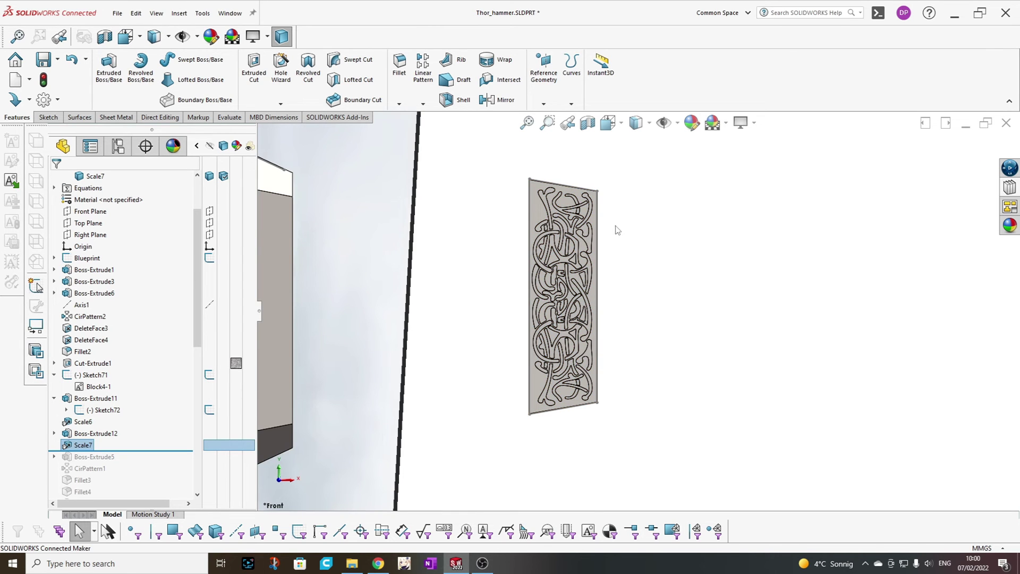
scroll(616, 230, "down", 3)
scroll(670, 314, "up", 6)
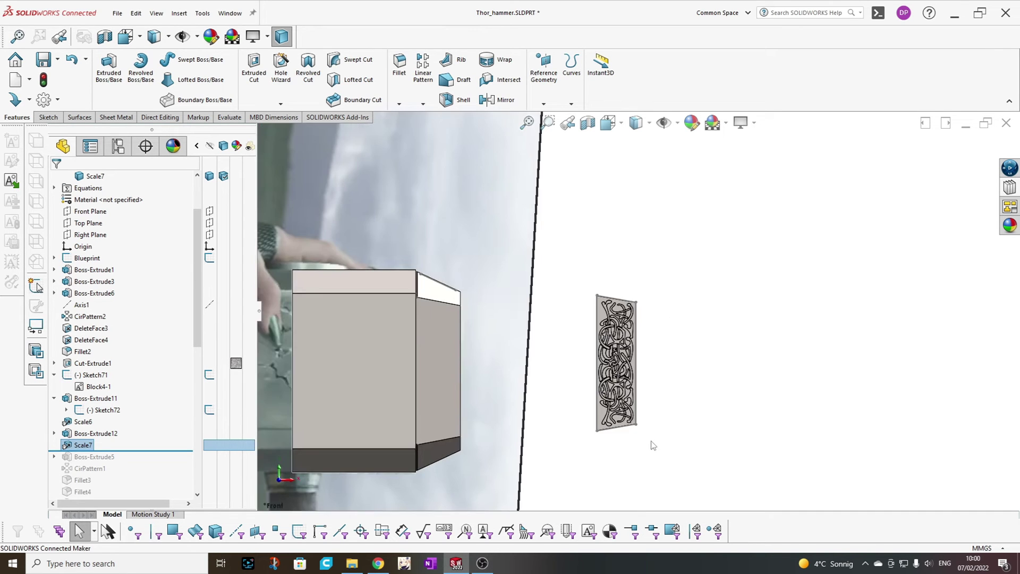
scroll(653, 446, "down", 4)
scroll(635, 346, "up", 1)
scroll(633, 246, "down", 1)
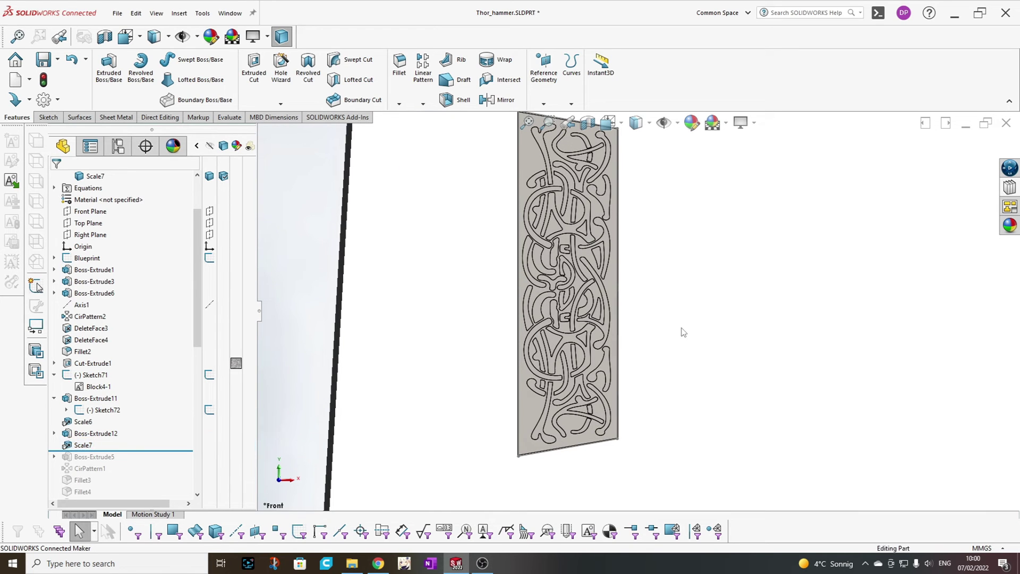
On the ornament panel face, convert the face, all its inner loops and the triangle edge into sketch curves.
left_click(610, 340)
left_click(658, 308)
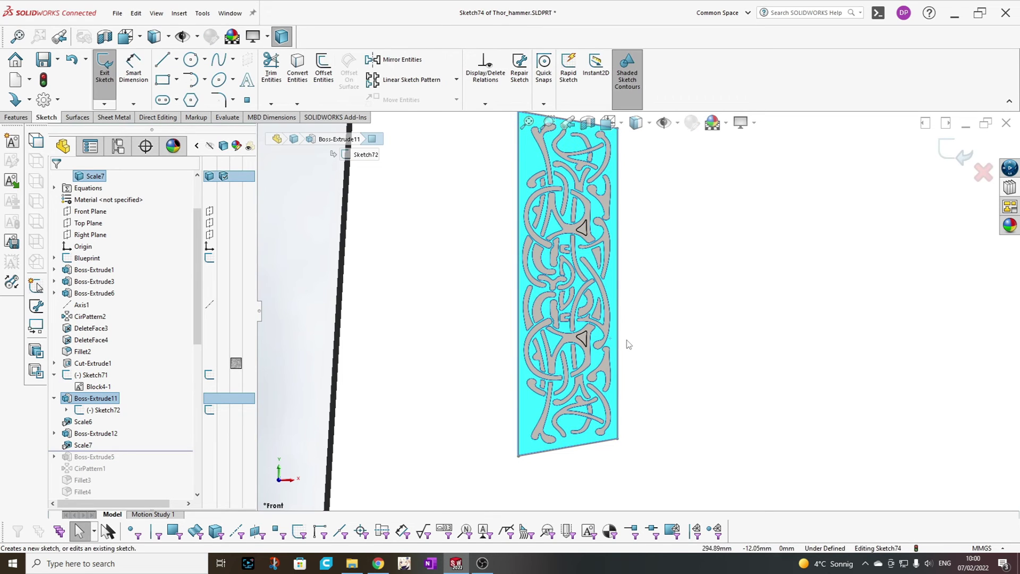
left_click(290, 73)
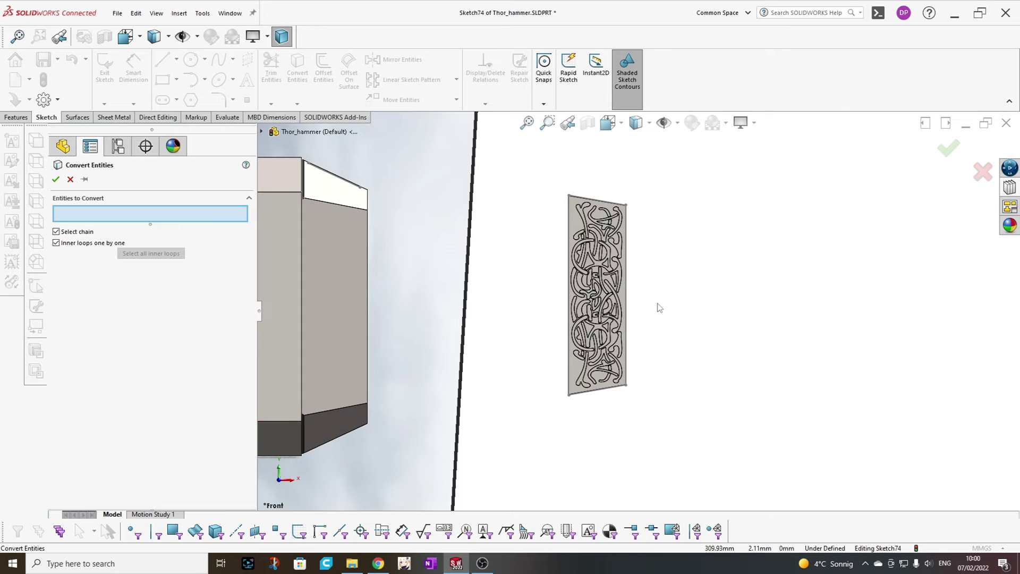
scroll(659, 307, "down", 2)
left_click(605, 288)
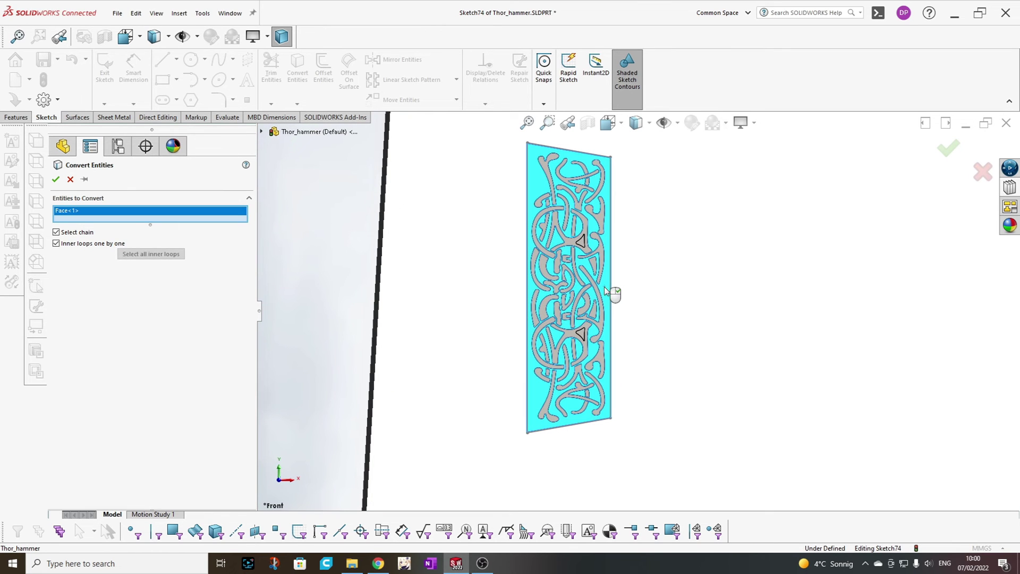
left_click(166, 255)
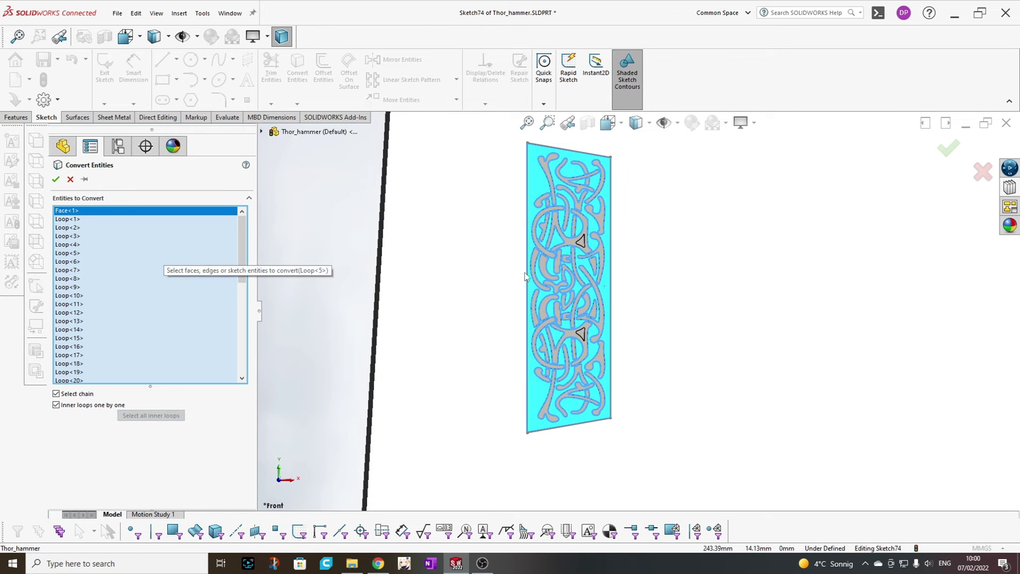
scroll(579, 250, "down", 2)
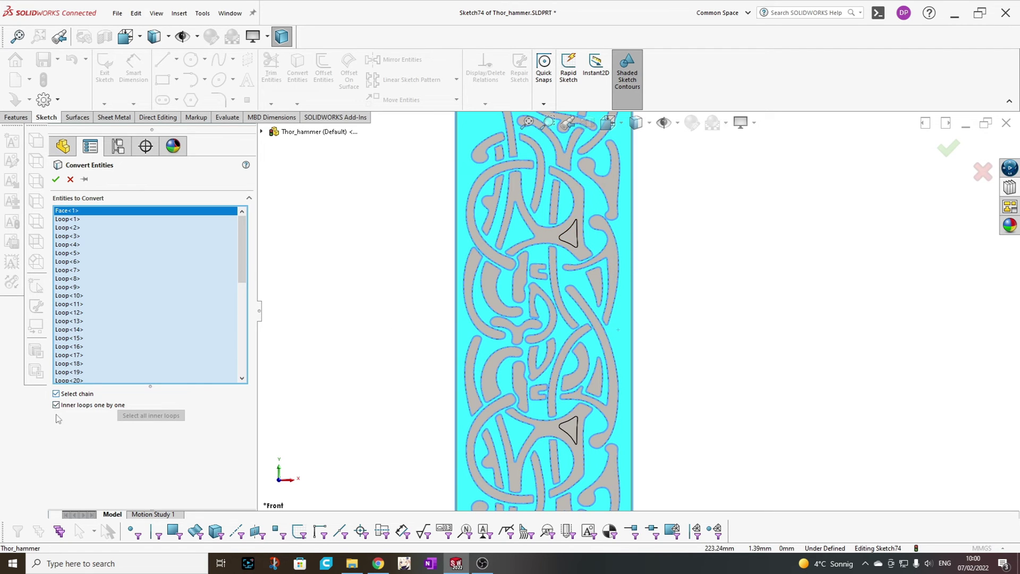
scroll(566, 256, "down", 2)
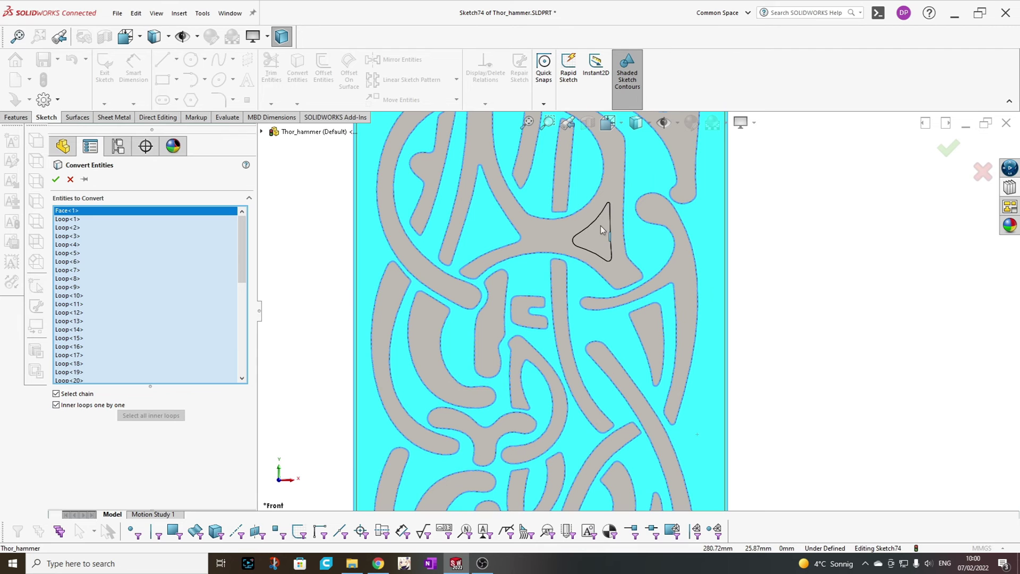
left_click(594, 223)
scroll(638, 372, "up", 5)
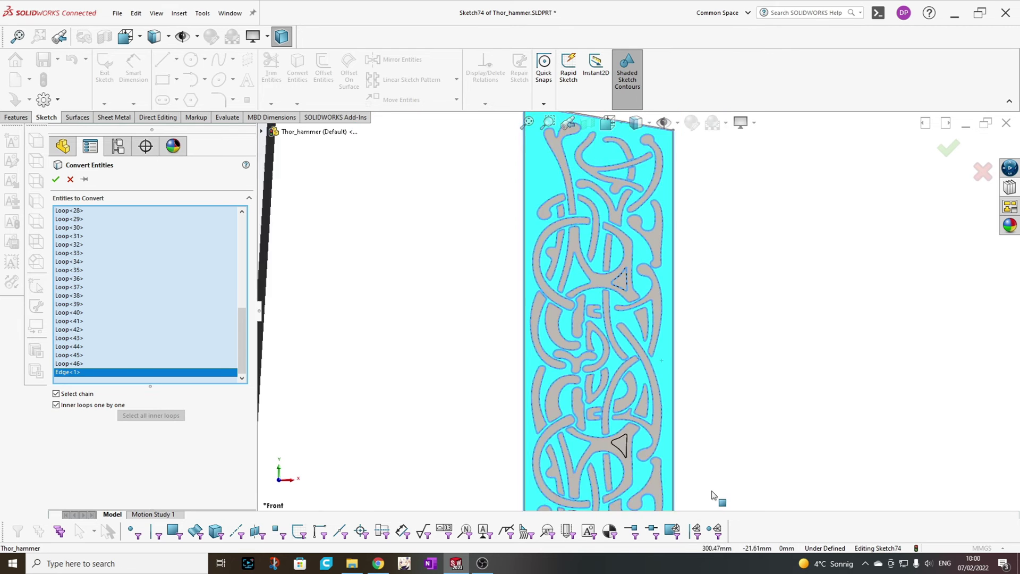
scroll(713, 492, "down", 2)
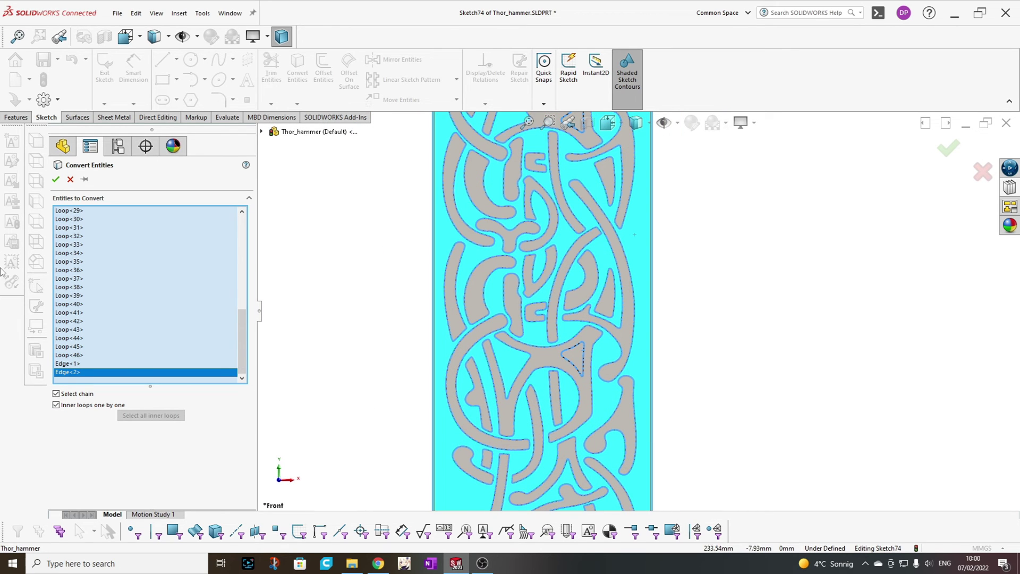
left_click(56, 179)
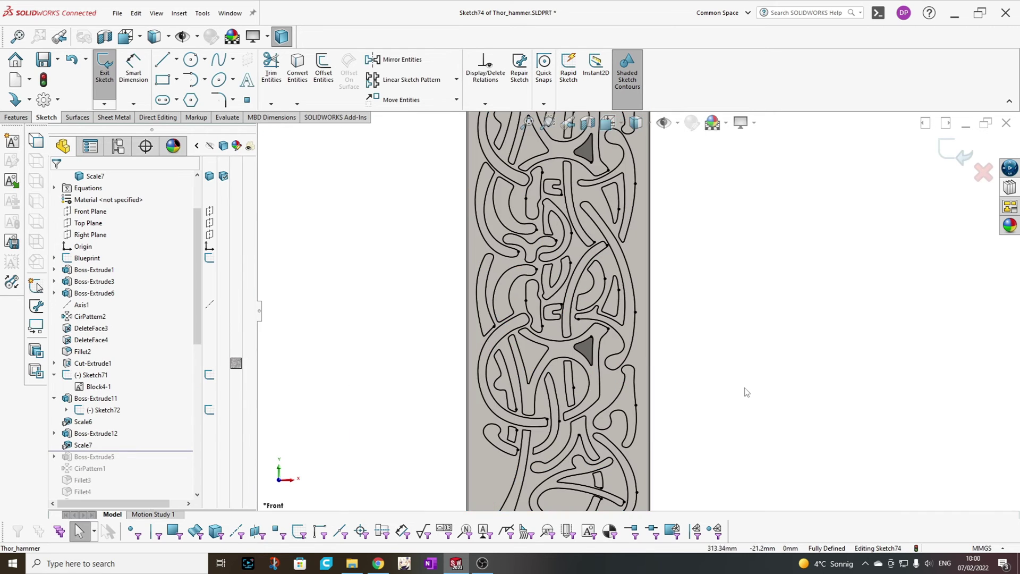
Box-select the converted ornament splines and group them into a block.
scroll(724, 346, "up", 5)
scroll(651, 287, "down", 2)
scroll(651, 276, "up", 3)
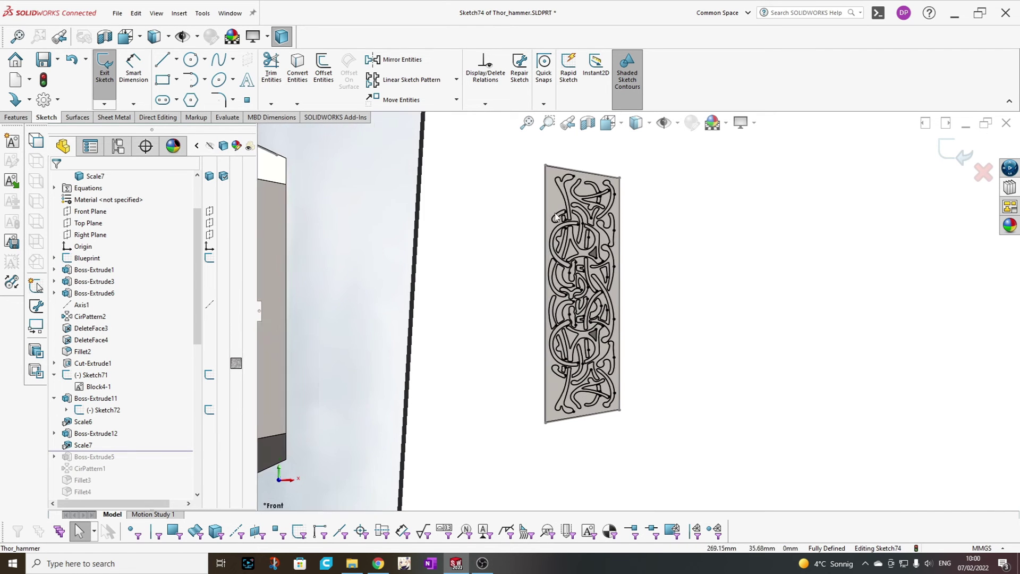
left_click_drag(657, 404, 660, 408)
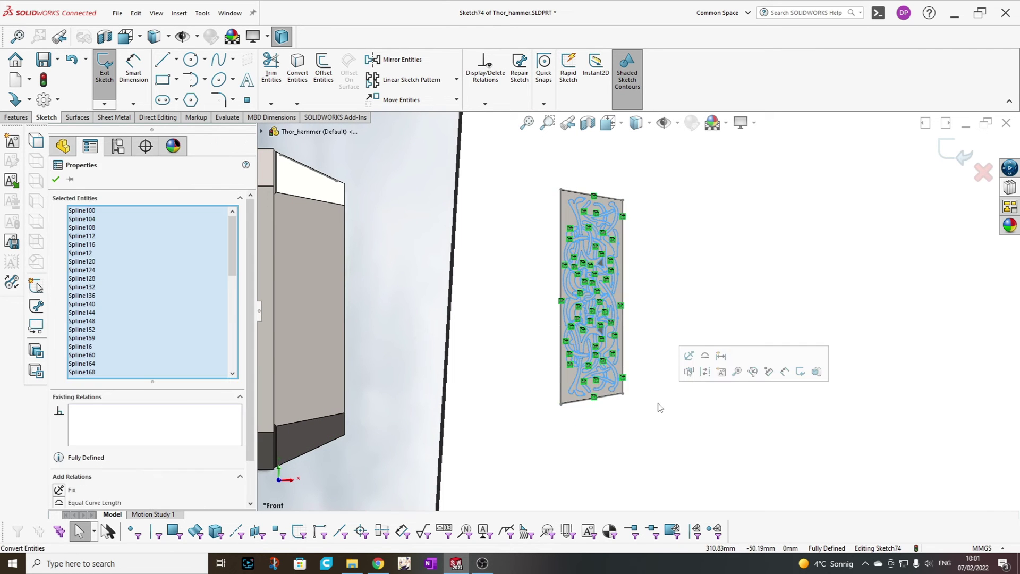
left_click(11, 146)
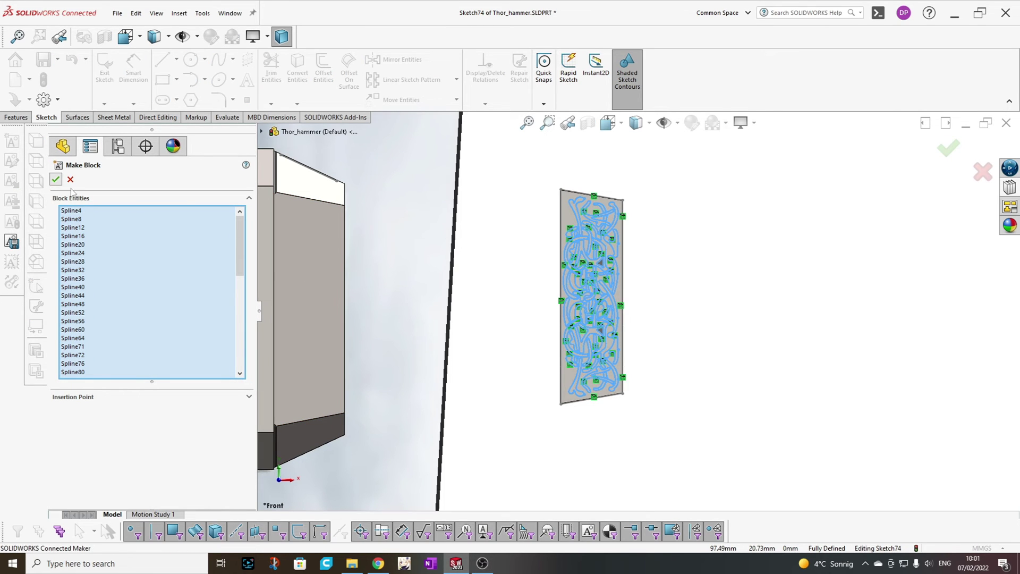
left_click(56, 179)
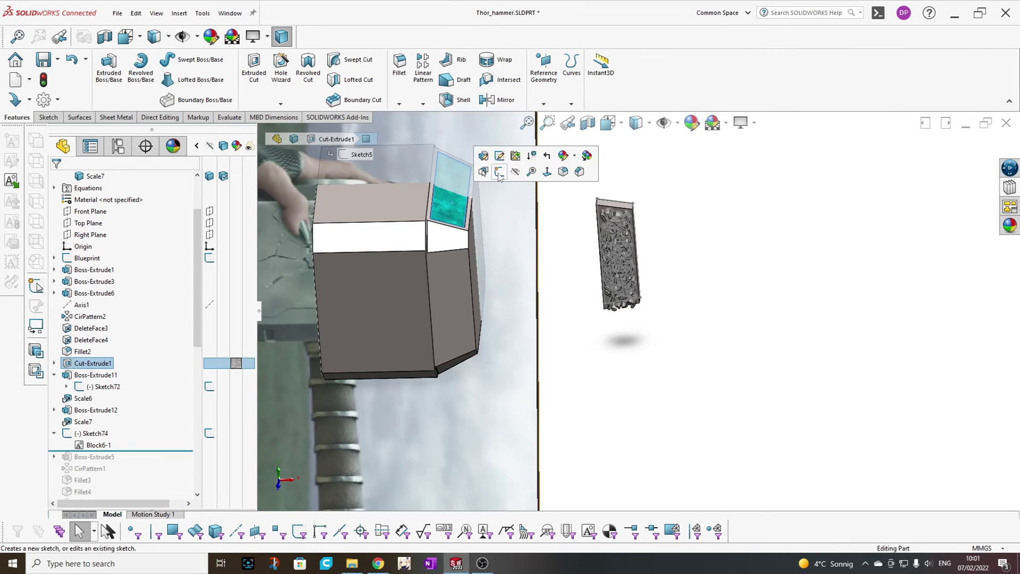
In a new sketch on the hammer's side face, insert and place a Block6 copy of the ornament.
left_click(494, 143)
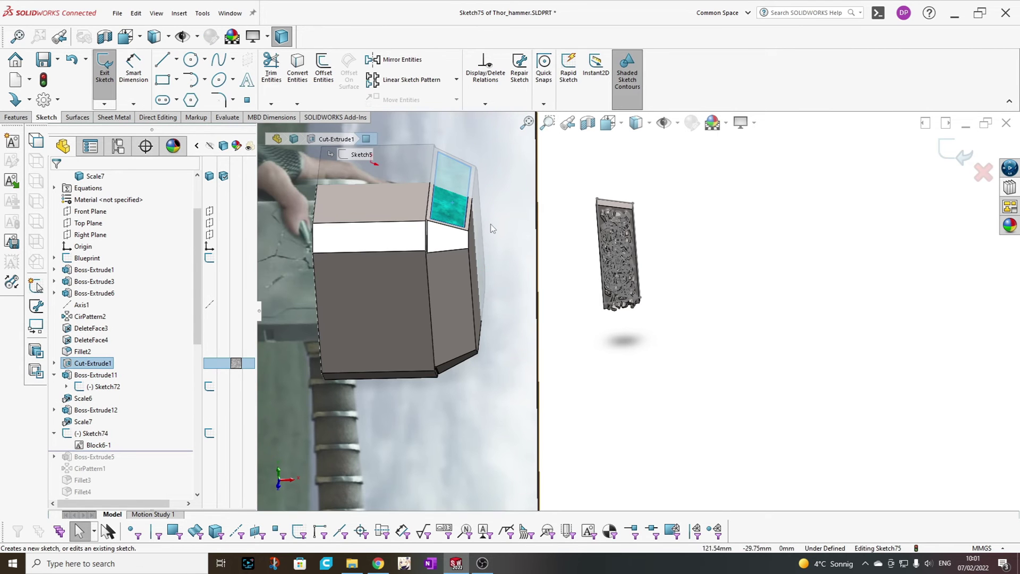
scroll(544, 253, "down", 3)
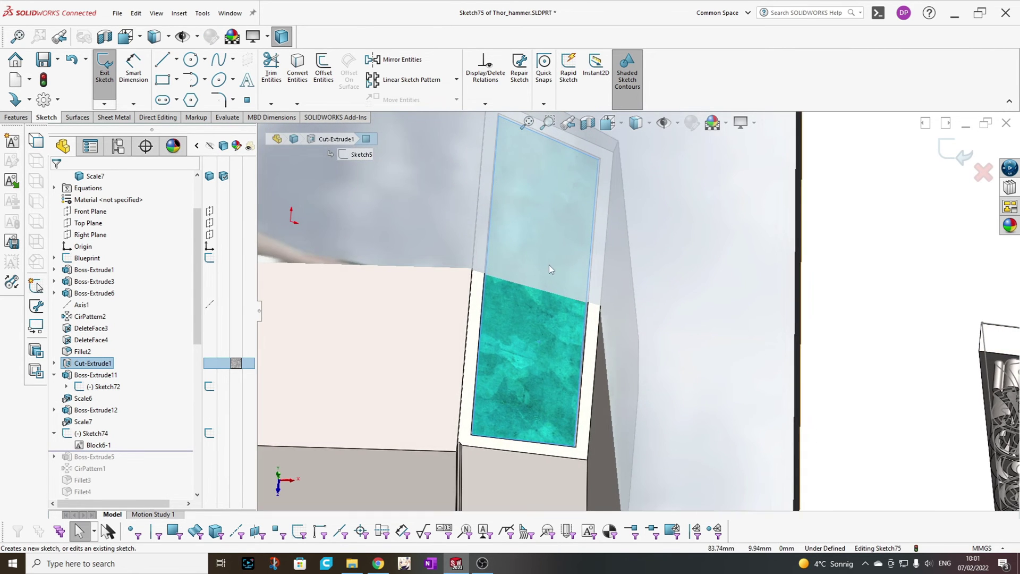
left_click(15, 183)
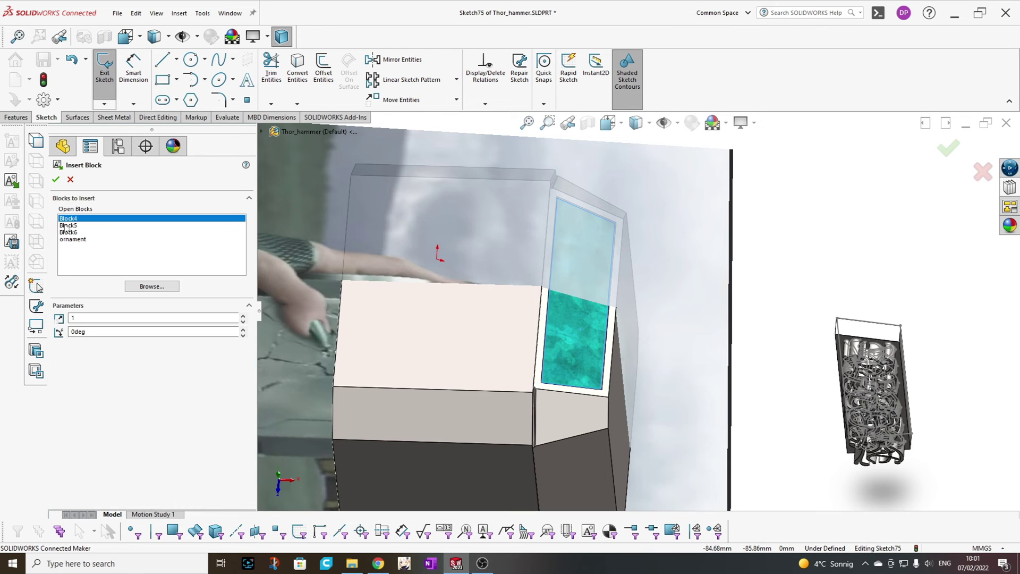
left_click(69, 232)
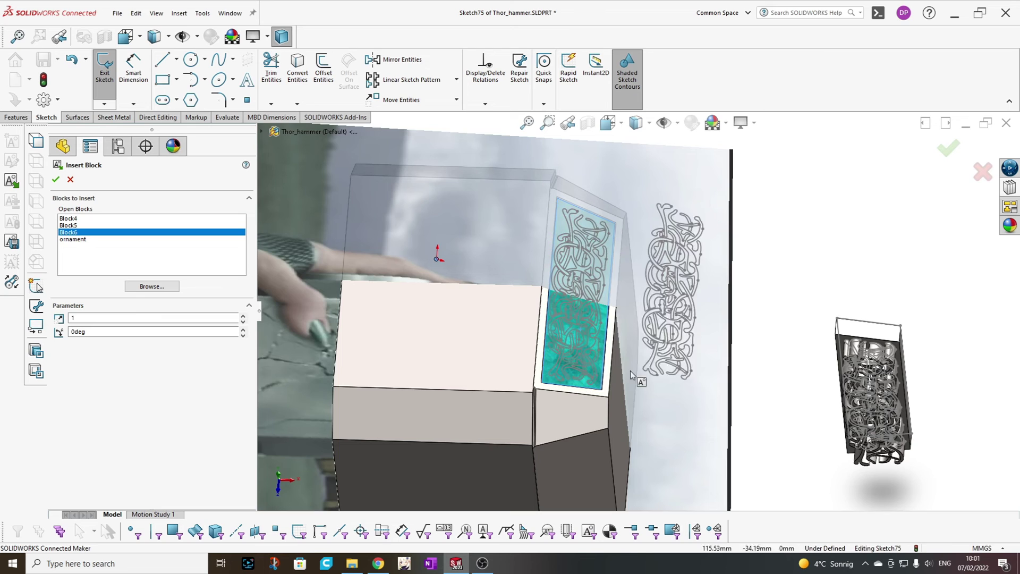
scroll(605, 374, "down", 2)
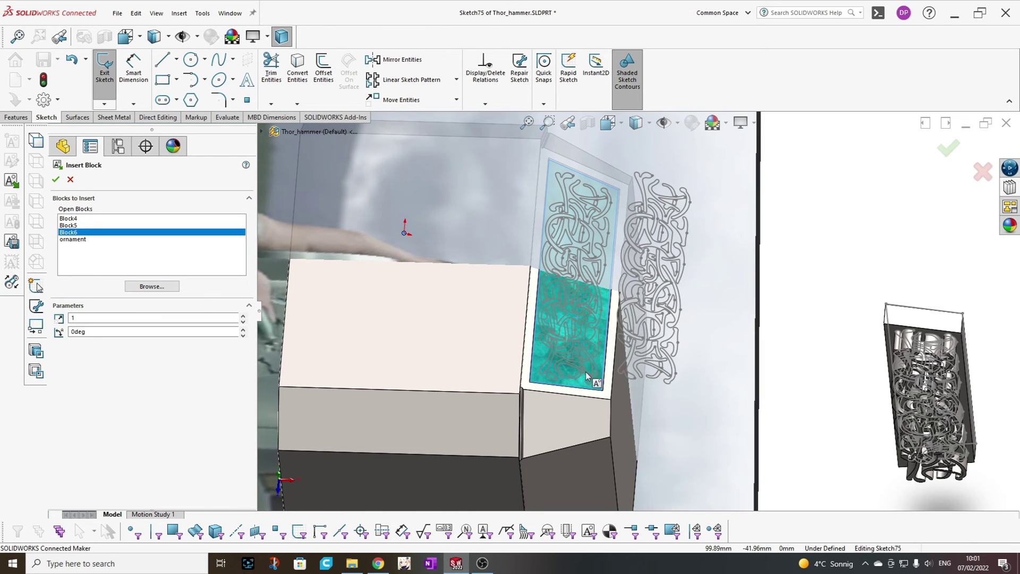
left_click(585, 371)
middle_click_drag(586, 371, 586, 328)
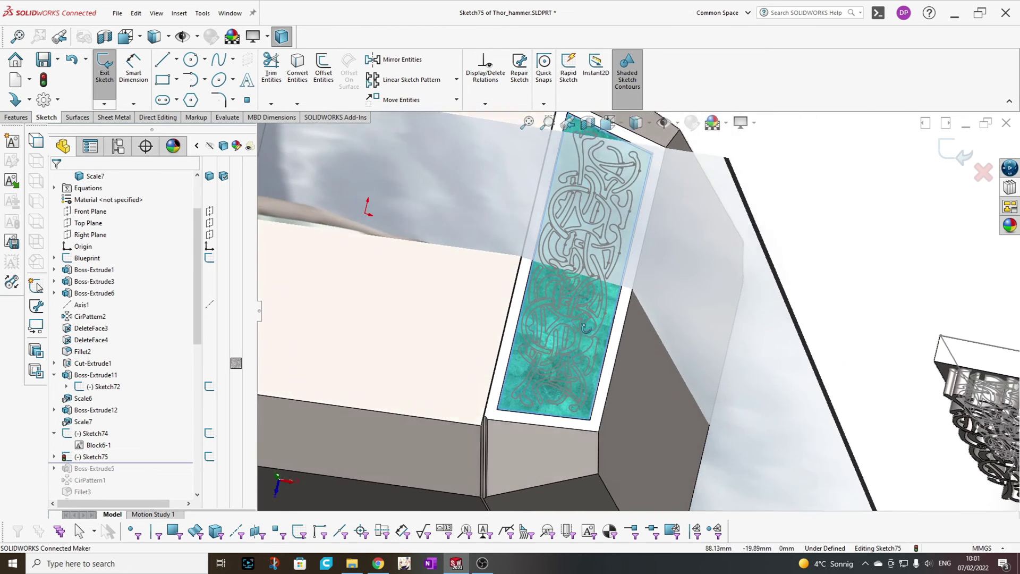
scroll(586, 310, "up", 4)
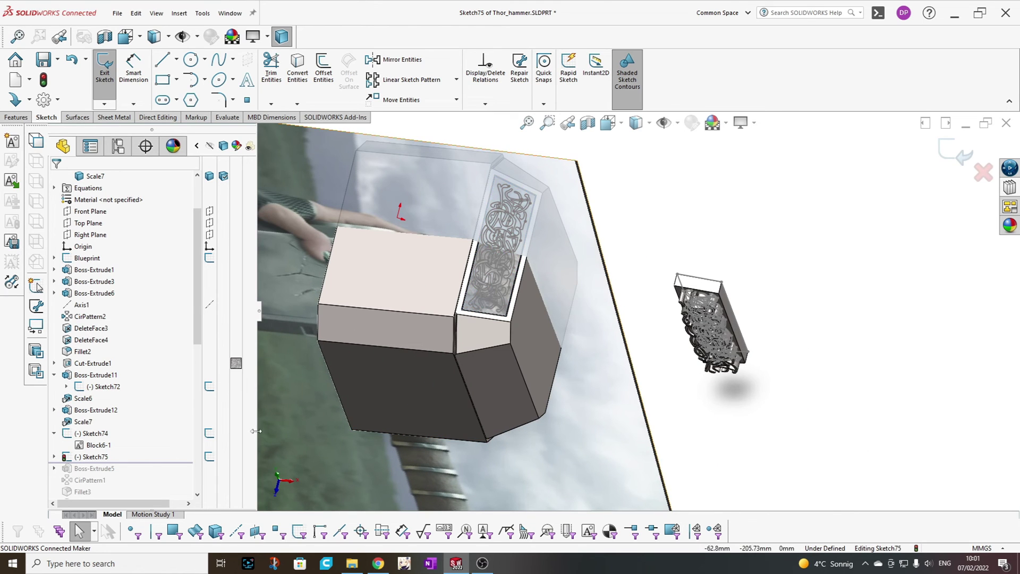
Finish the ornament sketch, then delete Sketch74, Scale7 and Sketch73.
key("ctrl+b")
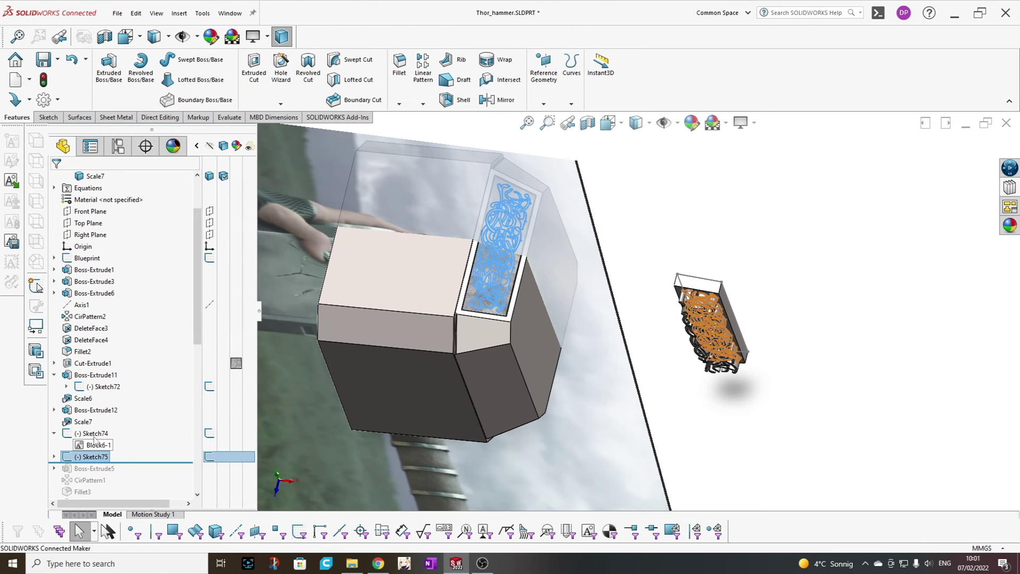
left_click(94, 434)
key("Delete")
key("Return")
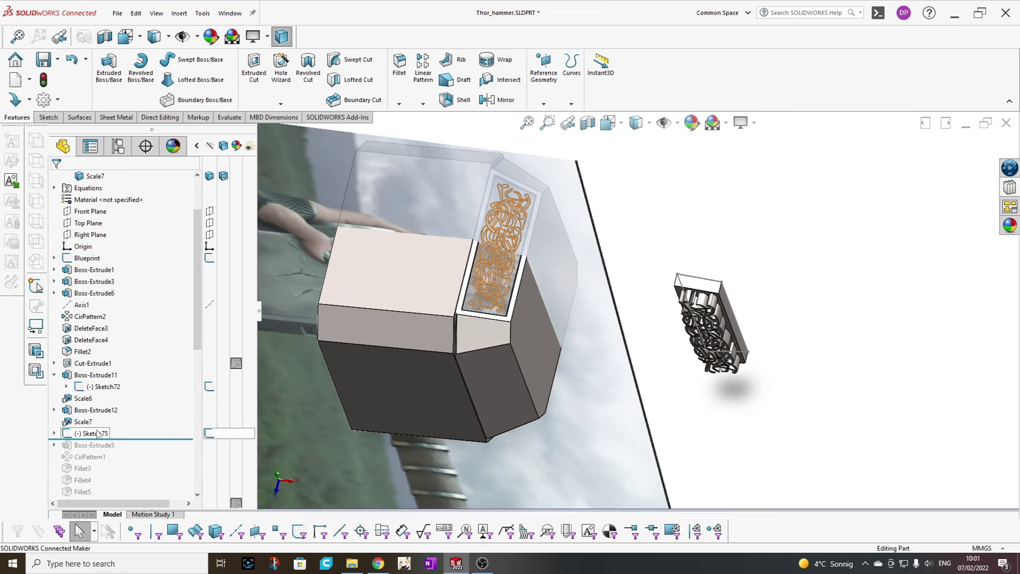
left_click(83, 421)
key("Delete")
key("Return")
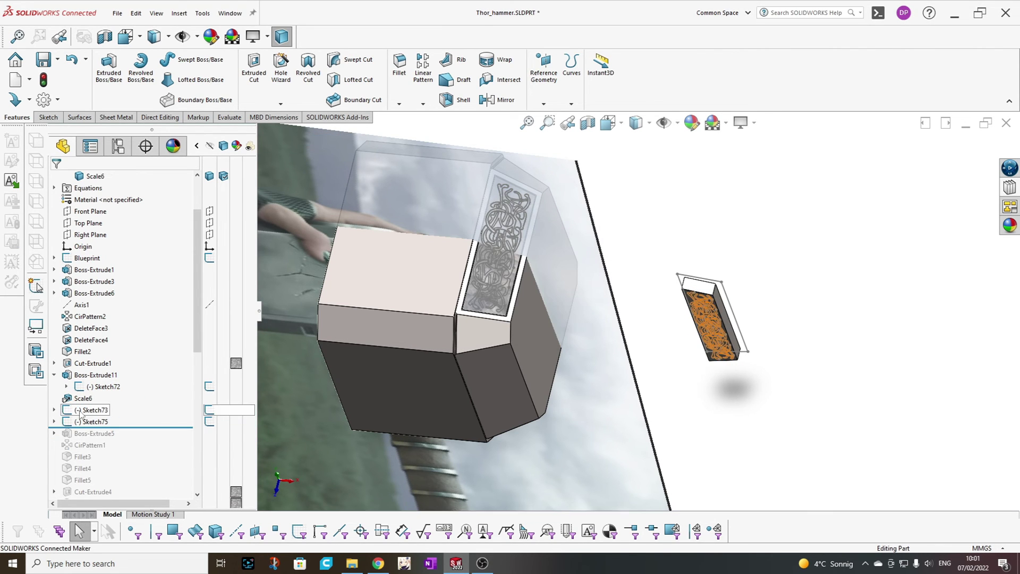
left_click(85, 410)
key("Delete")
key("Return")
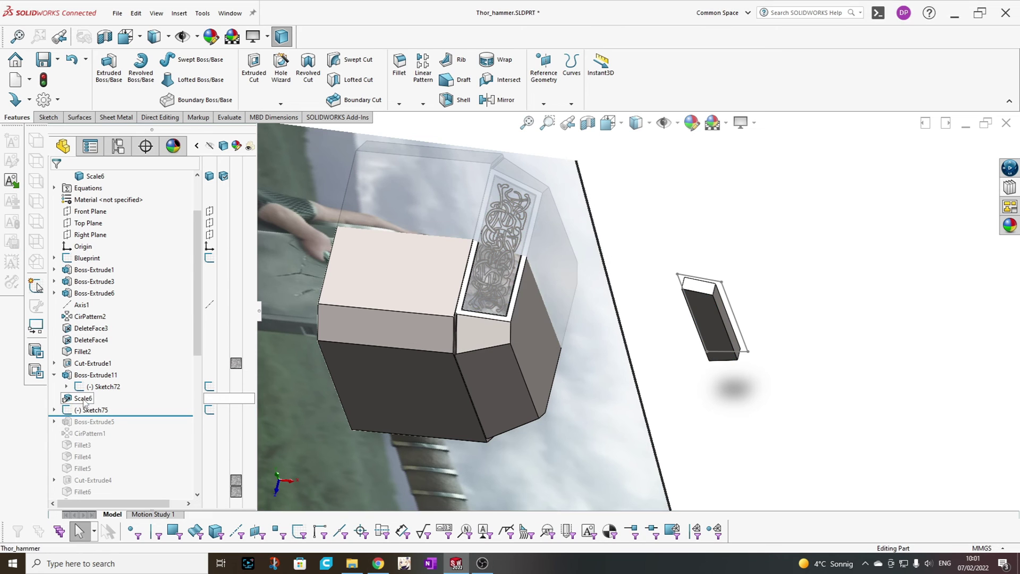
Delete Scale6, the extruded ornament Boss-Extrude11 and the parallelogram Sketch72.
left_click(83, 399)
key("Delete")
key("Return")
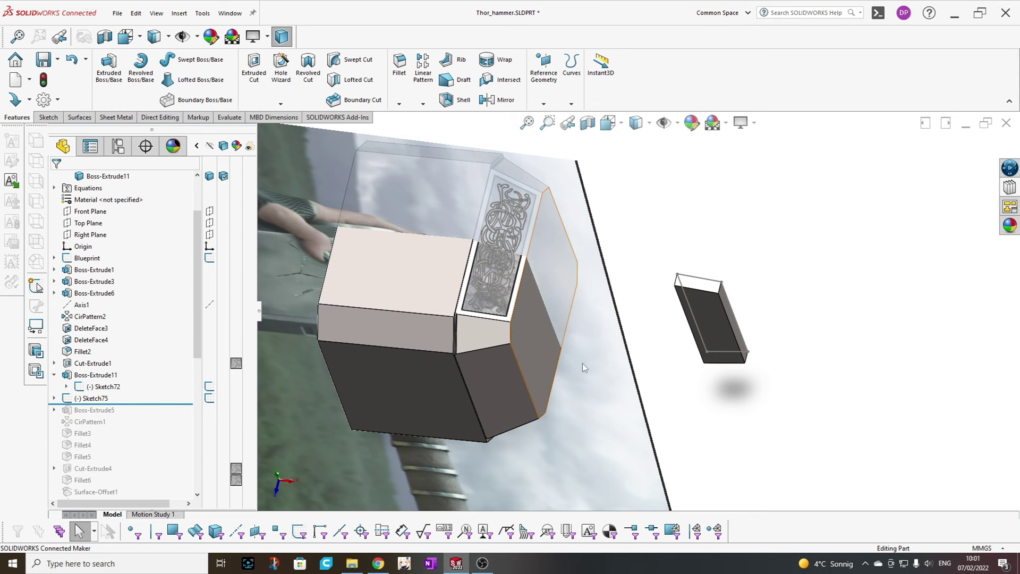
left_click(93, 375)
key("Delete")
key("Return")
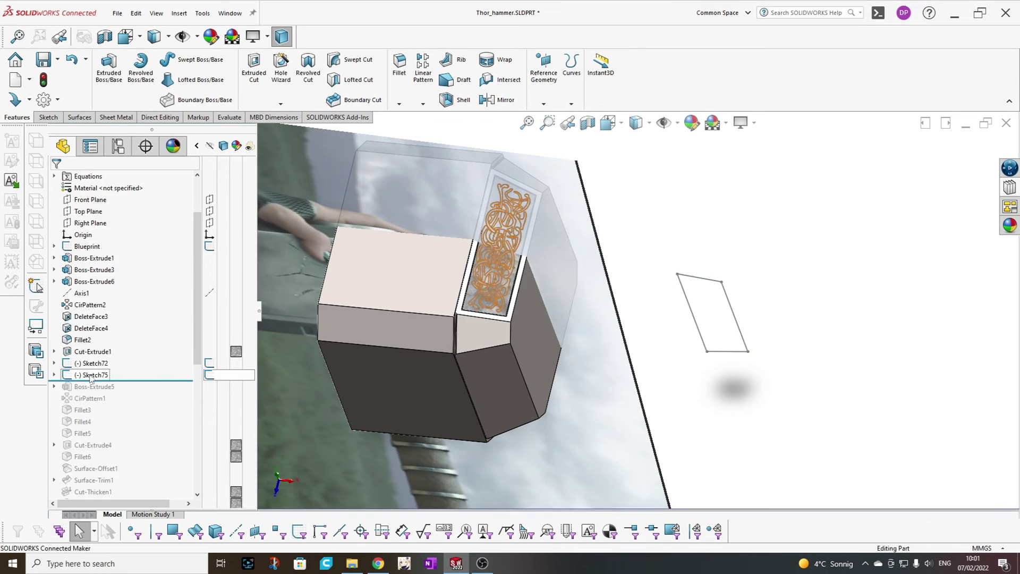
left_click(85, 366)
key("Delete")
key("Return")
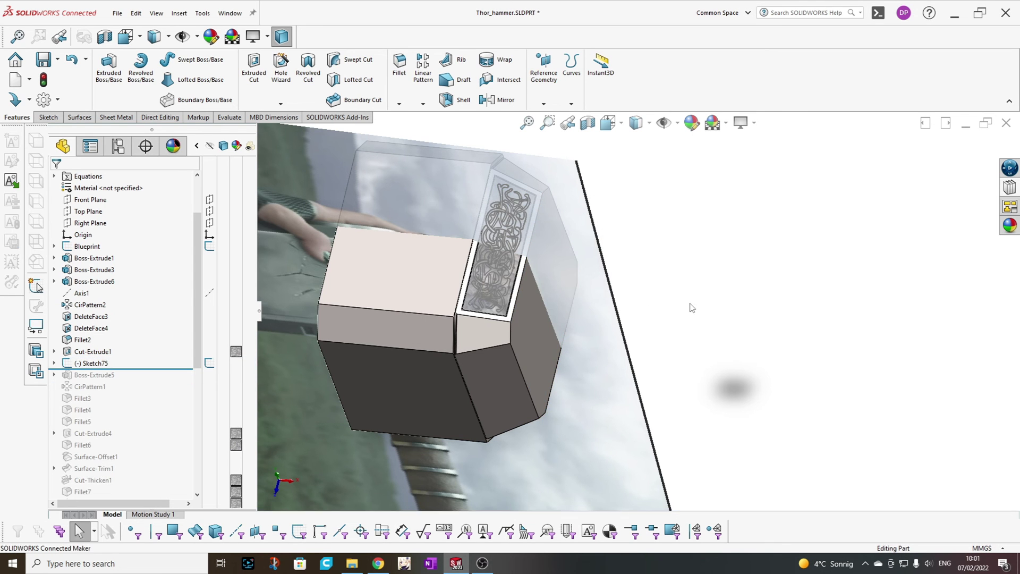
middle_click_drag(569, 264, 549, 314)
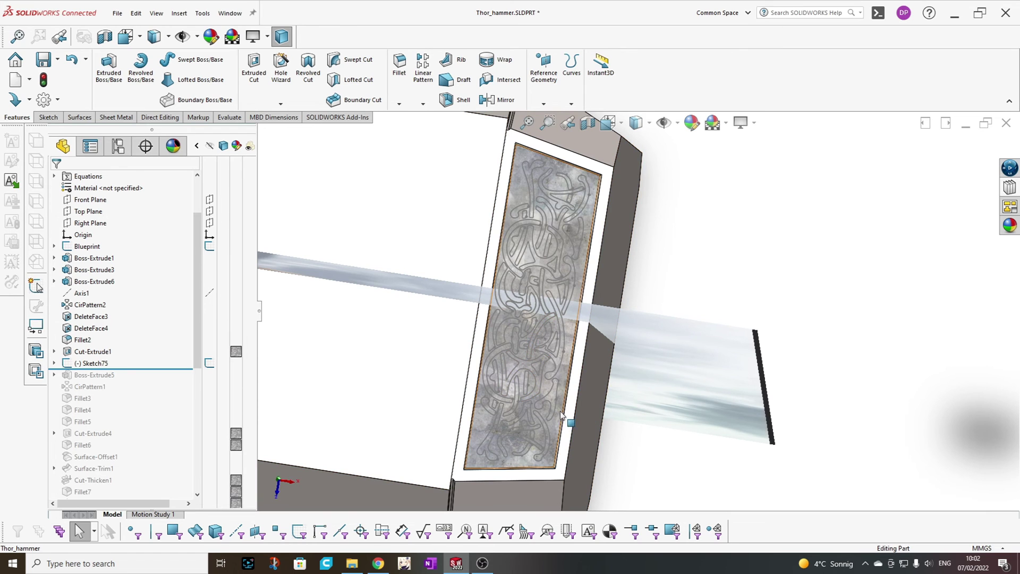
Reopen the ornament sketch Sketch75 for editing.
left_click(559, 427)
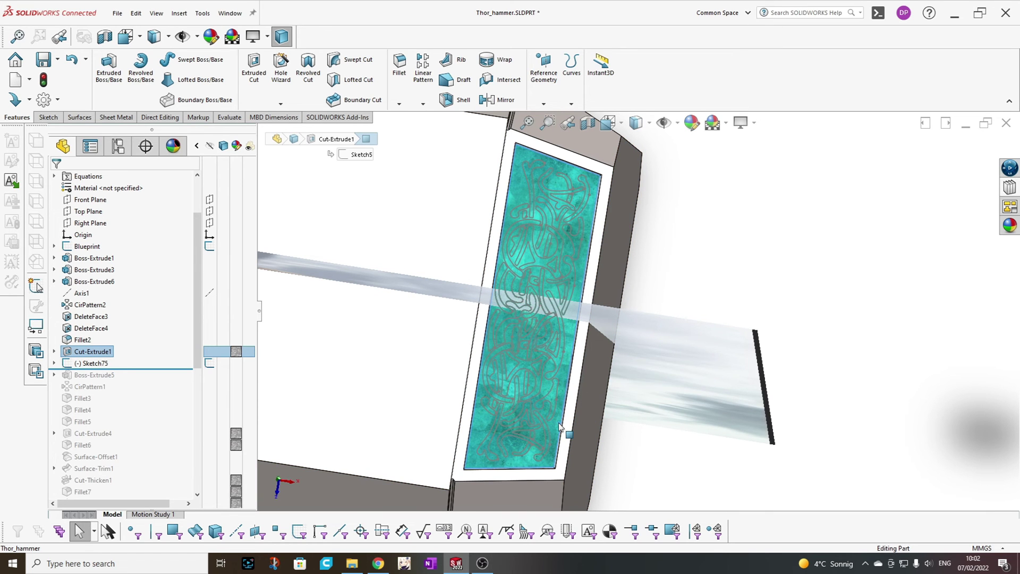
scroll(559, 425, "up", 6)
scroll(739, 282, "down", 3)
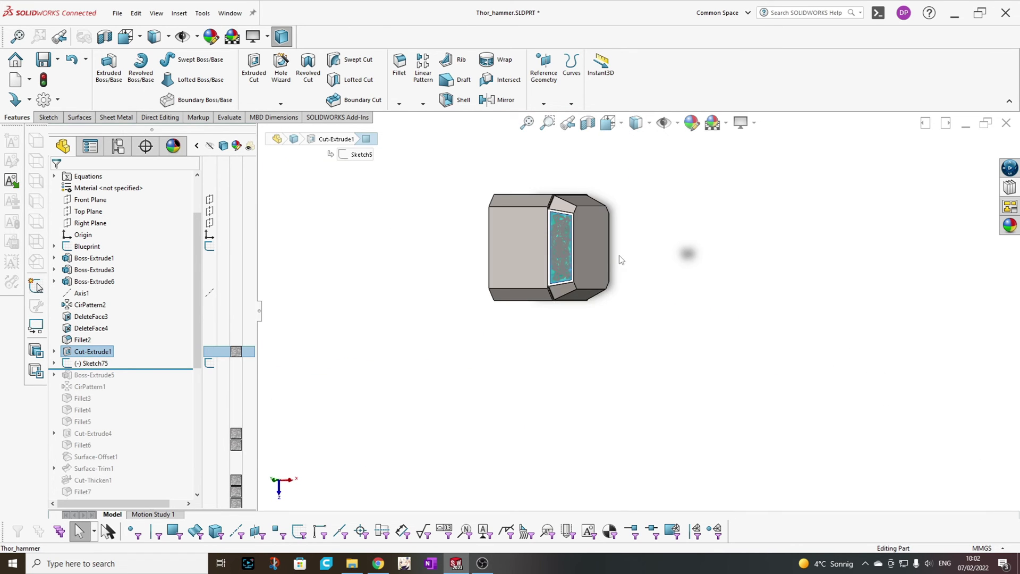
scroll(559, 234, "down", 5)
key("Escape")
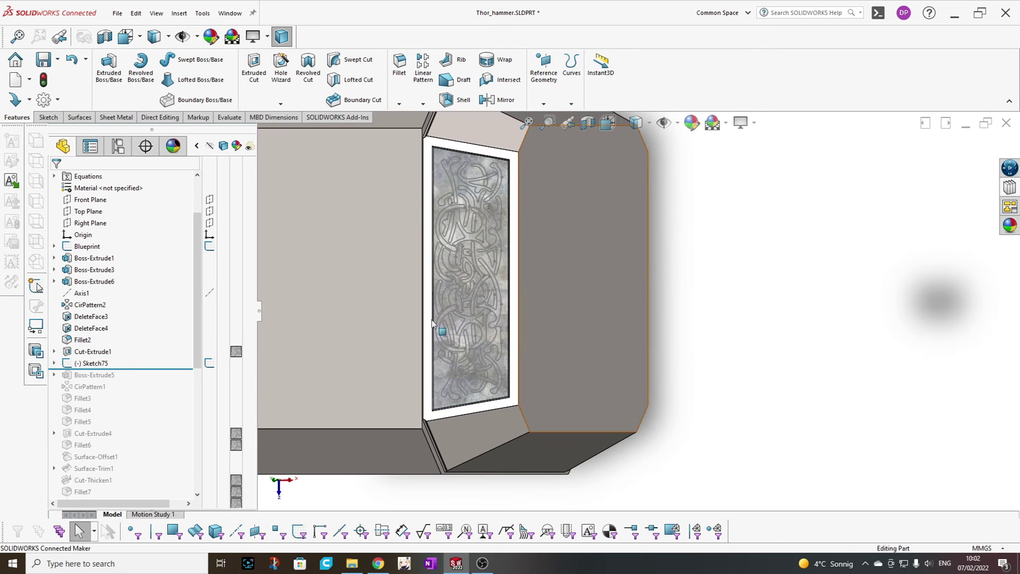
left_click(90, 361)
left_click(100, 328)
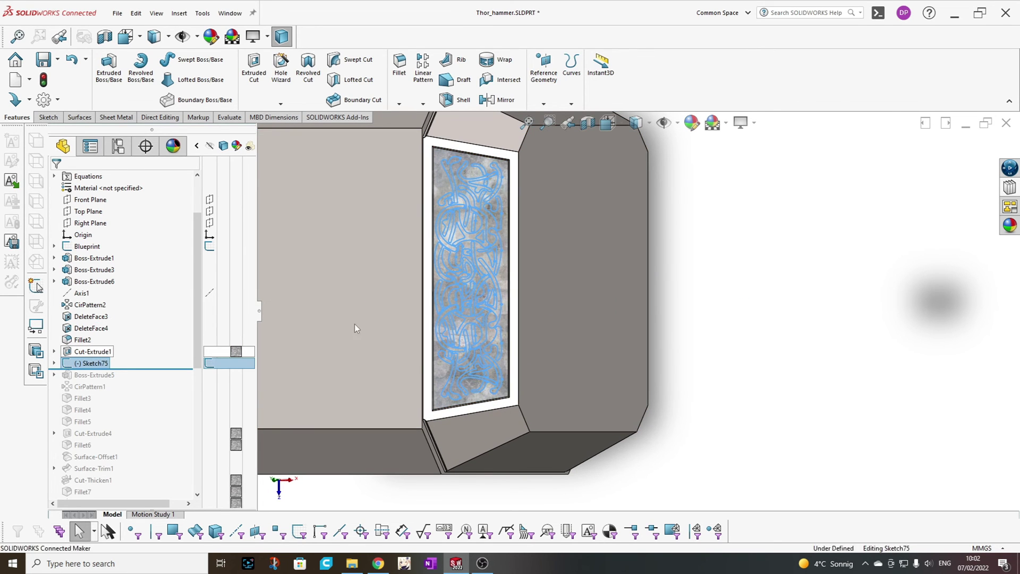
Insert old-ornament.SLDBLK from the Thor's hammer folder beside the engraved panel.
left_click(14, 186)
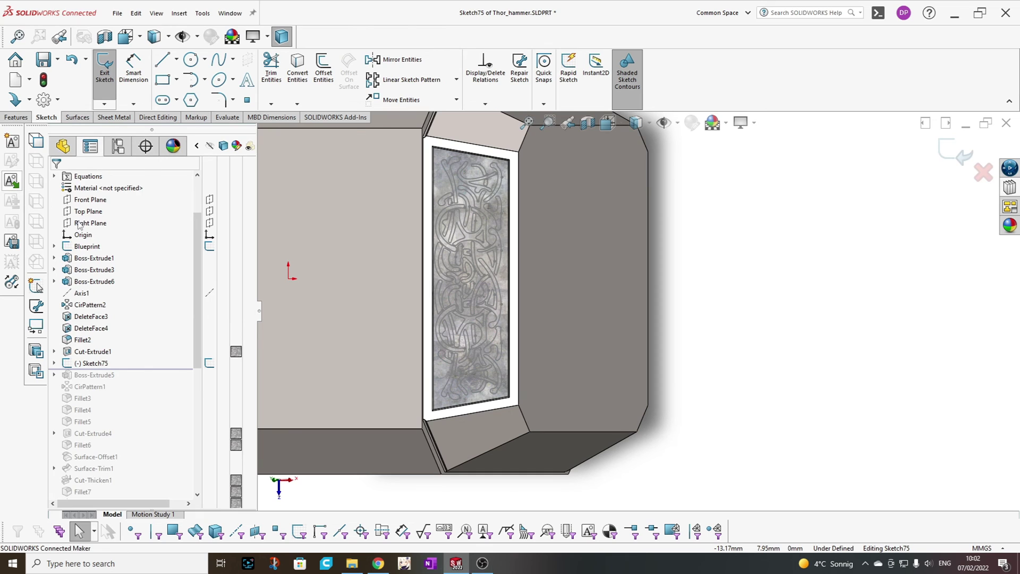
left_click(152, 286)
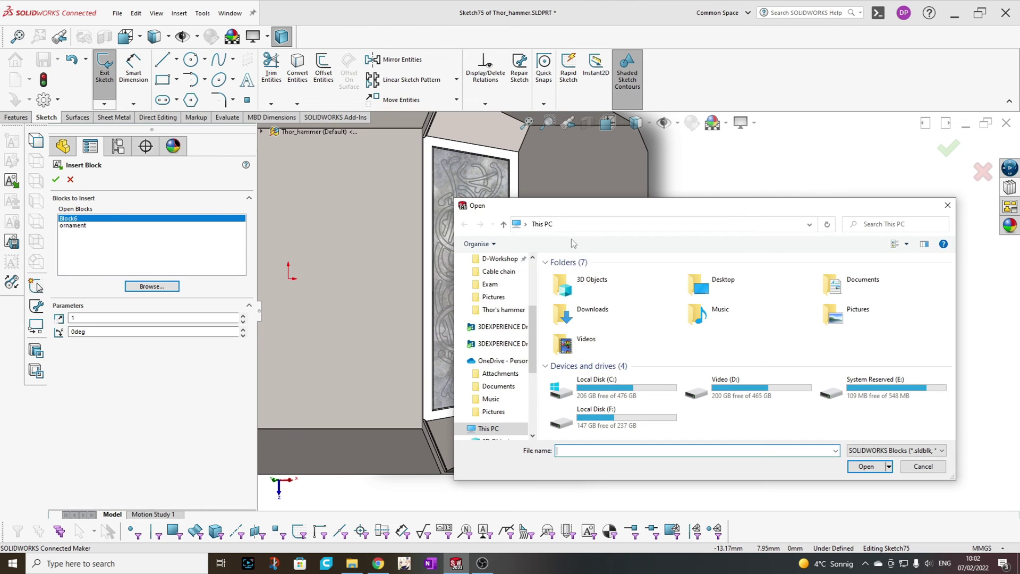
left_click(503, 309)
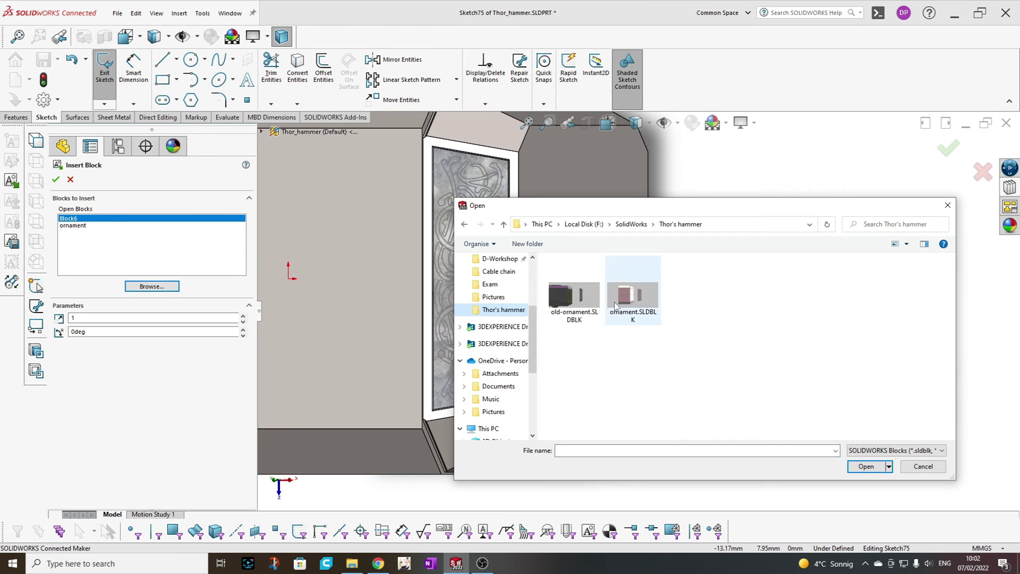
double_click(566, 297)
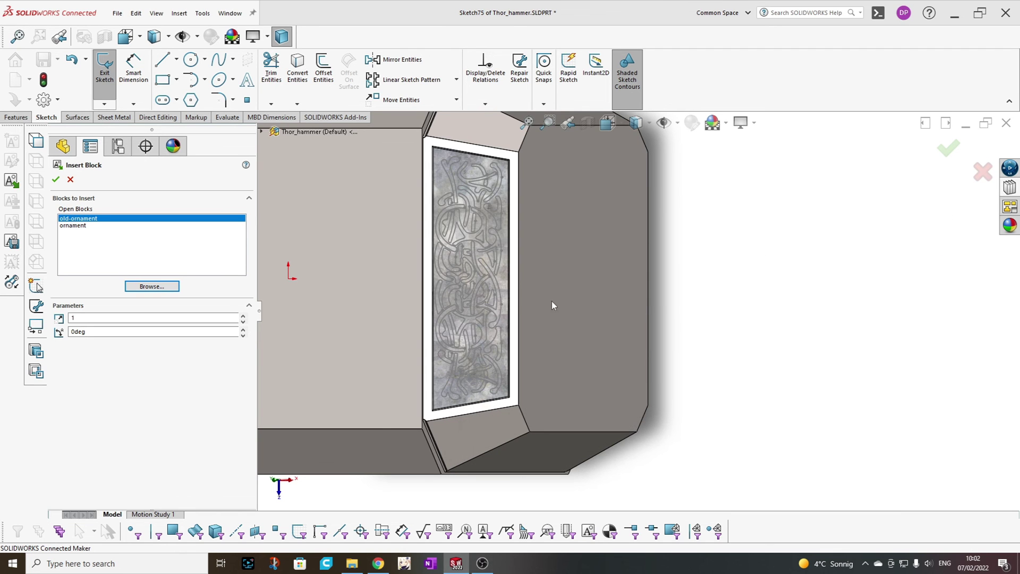
left_click(365, 388)
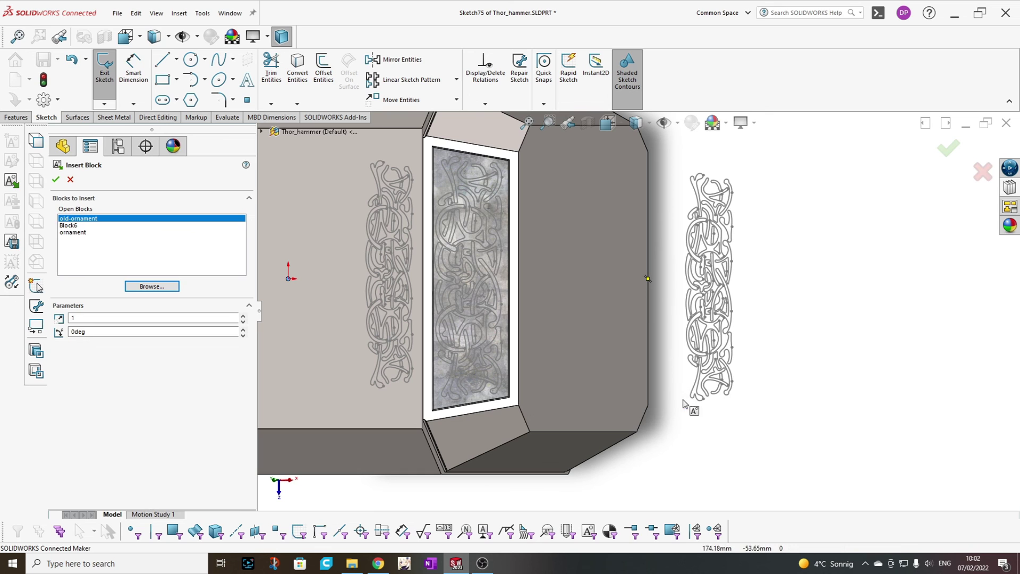
key("Escape")
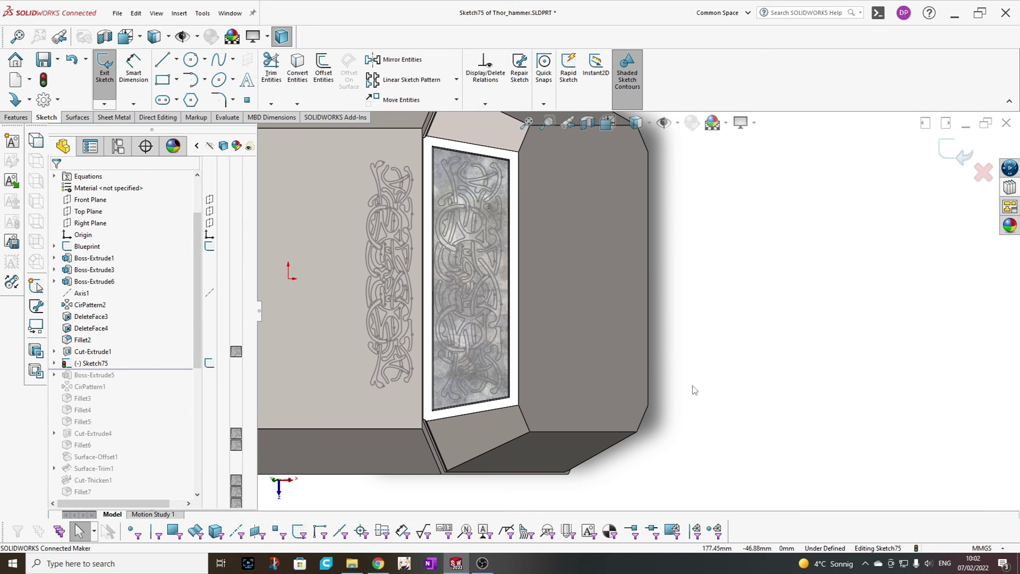
key("z")
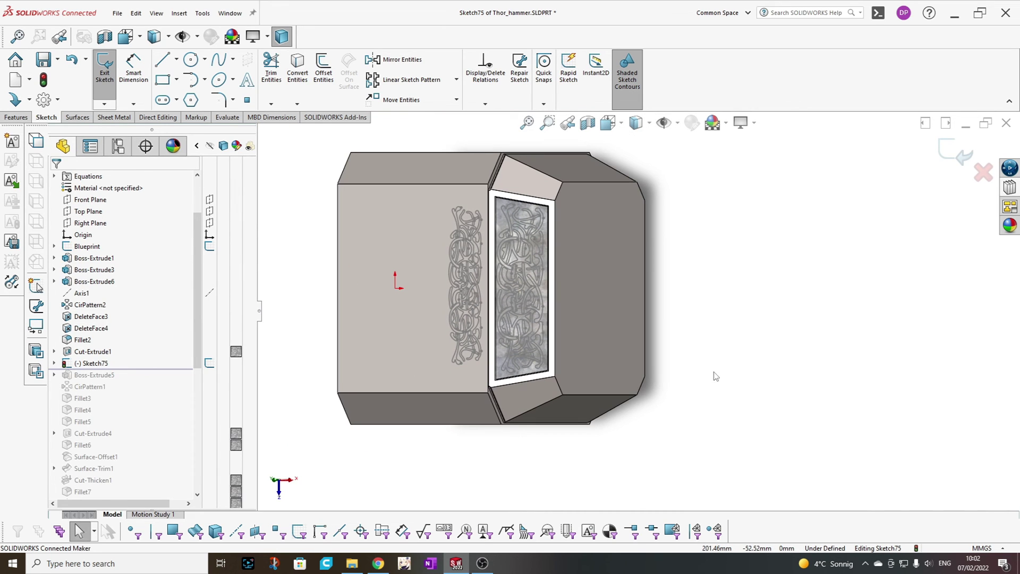
Exit Sketch75 and hide the Blueprint background reference image.
left_click(955, 151)
mouse_move(573, 329)
middle_mouse_down()
mouse_move(592, 221)
mouse_move(558, 191)
mouse_move(585, 190)
mouse_move(524, 265)
mouse_move(527, 354)
mouse_move(560, 344)
middle_mouse_up()
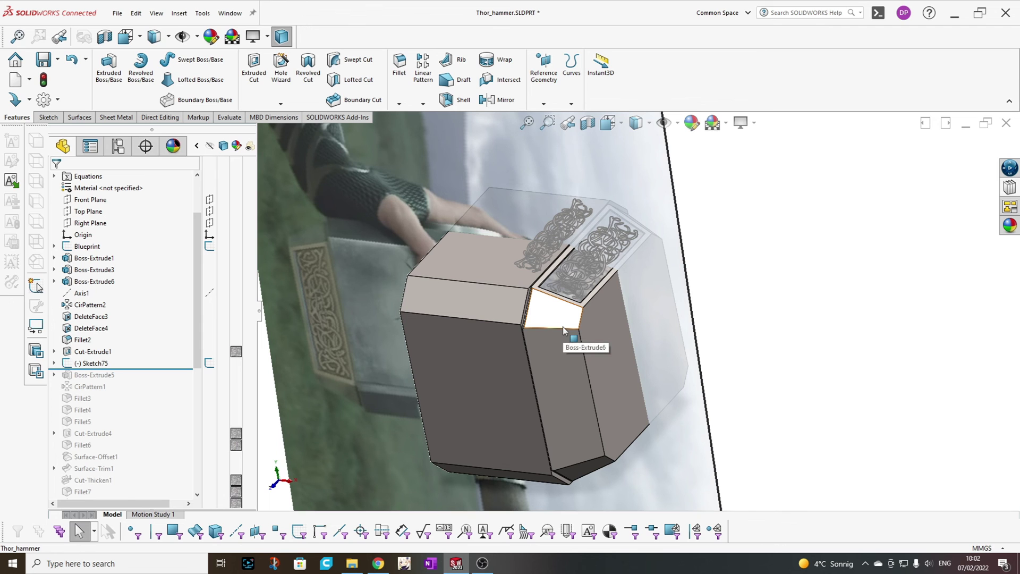
middle_click_drag(577, 464, 489, 426)
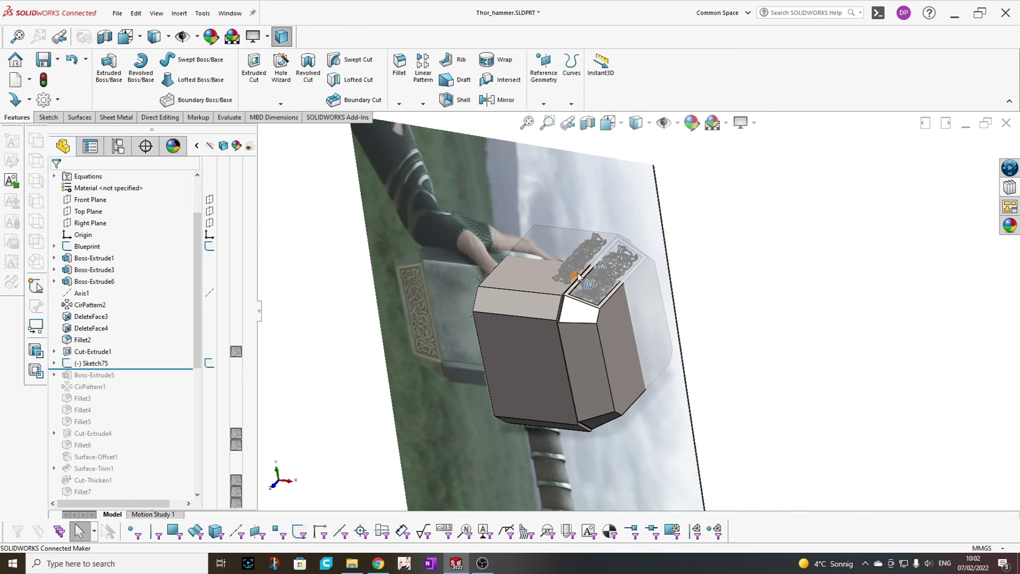
middle_click_drag(536, 228, 493, 227)
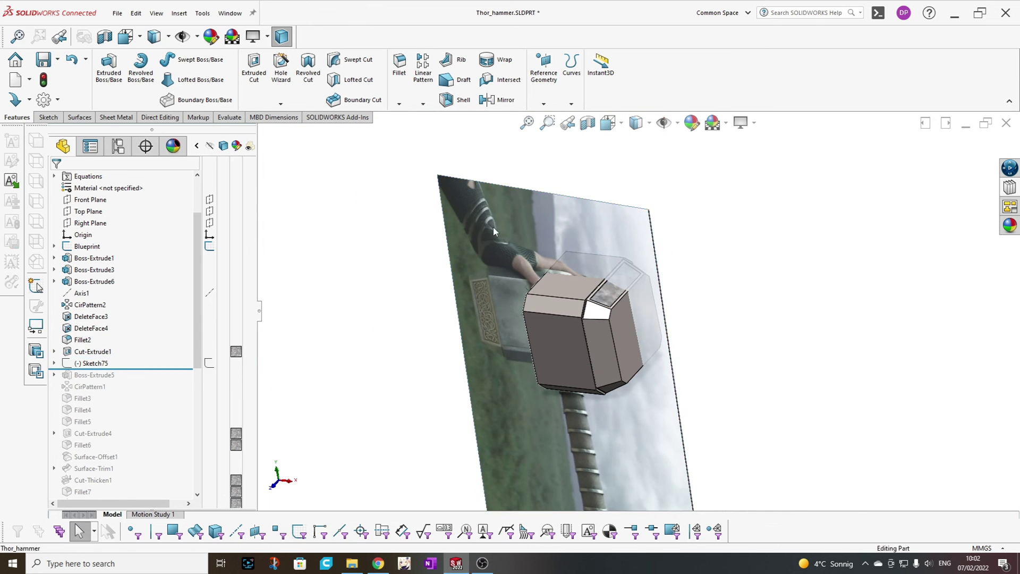
left_click(94, 246)
left_click(102, 231)
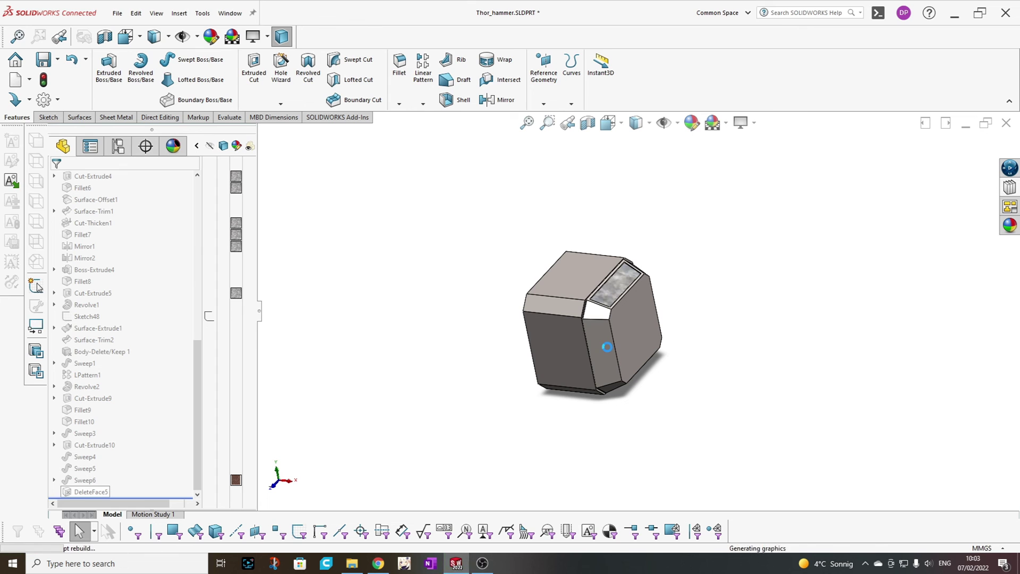
Orbit and zoom out, then show the whole rebuilt hammer in isometric view.
middle_click_drag(607, 347, 649, 331)
scroll(593, 227, "down", 8)
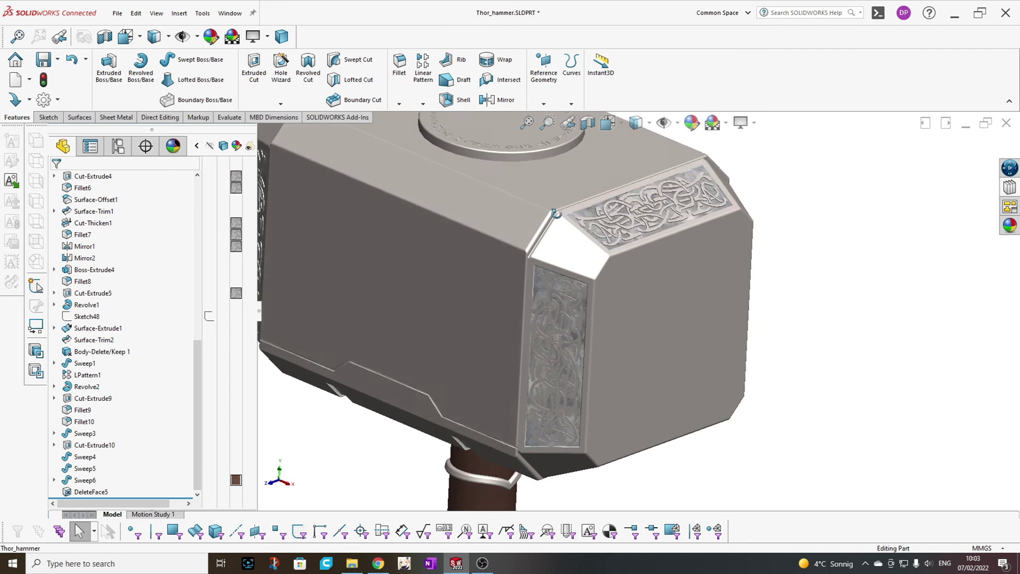
key("ctrl+7")
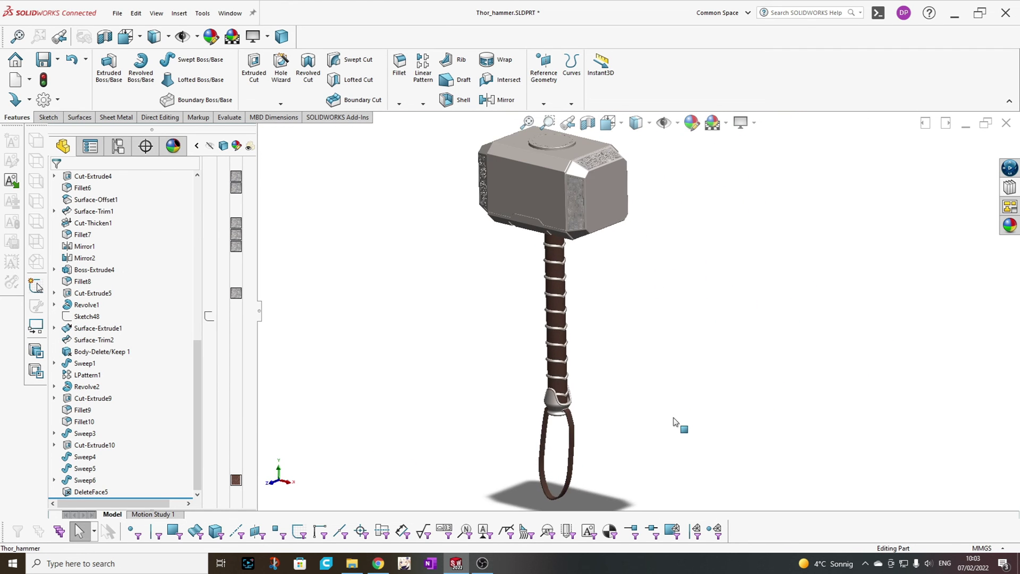